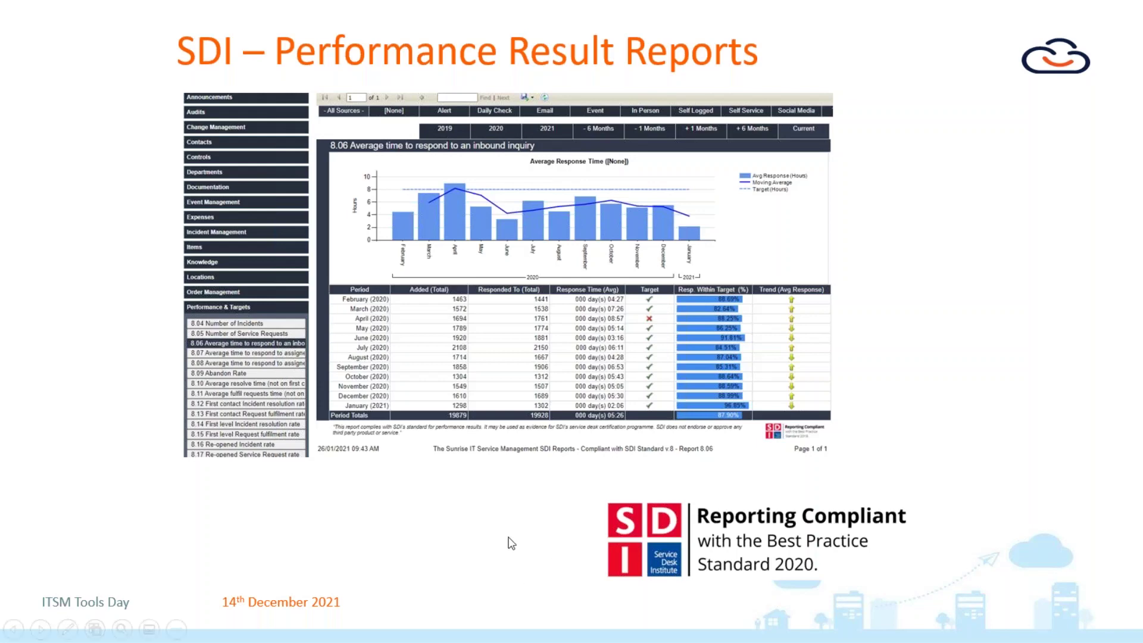
End the slide show to return to Normal view on slide 10, SDI – Performance Result Reports.
key(Escape)
Bring the Sunrise login page forward in Chrome and log in to the self-service portal.
mouse_move(471, 640)
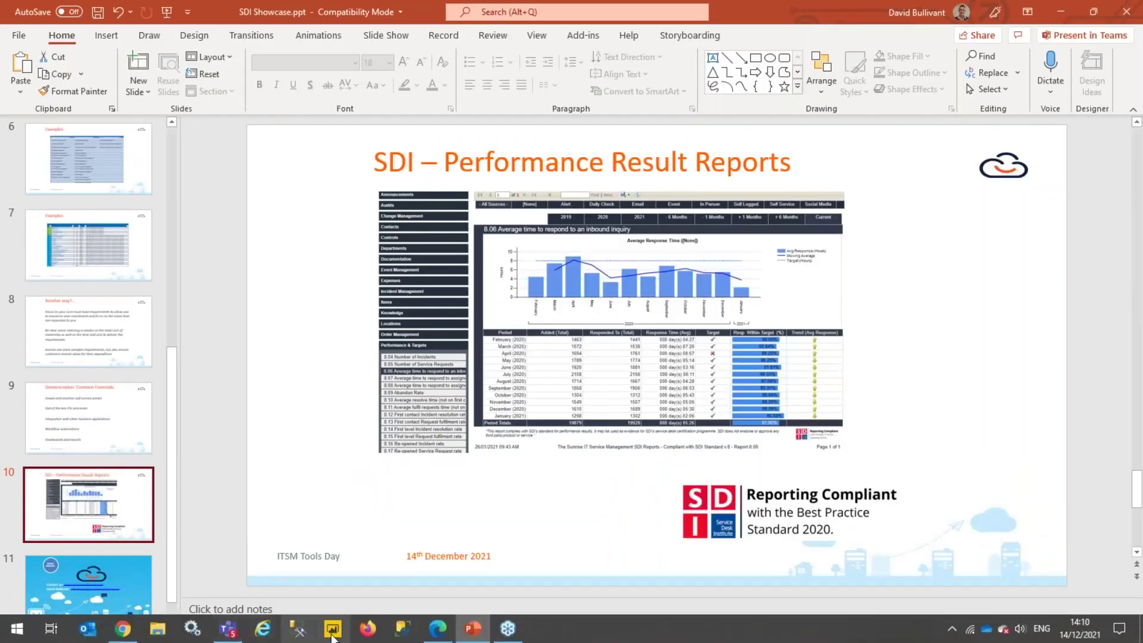
click(122, 629)
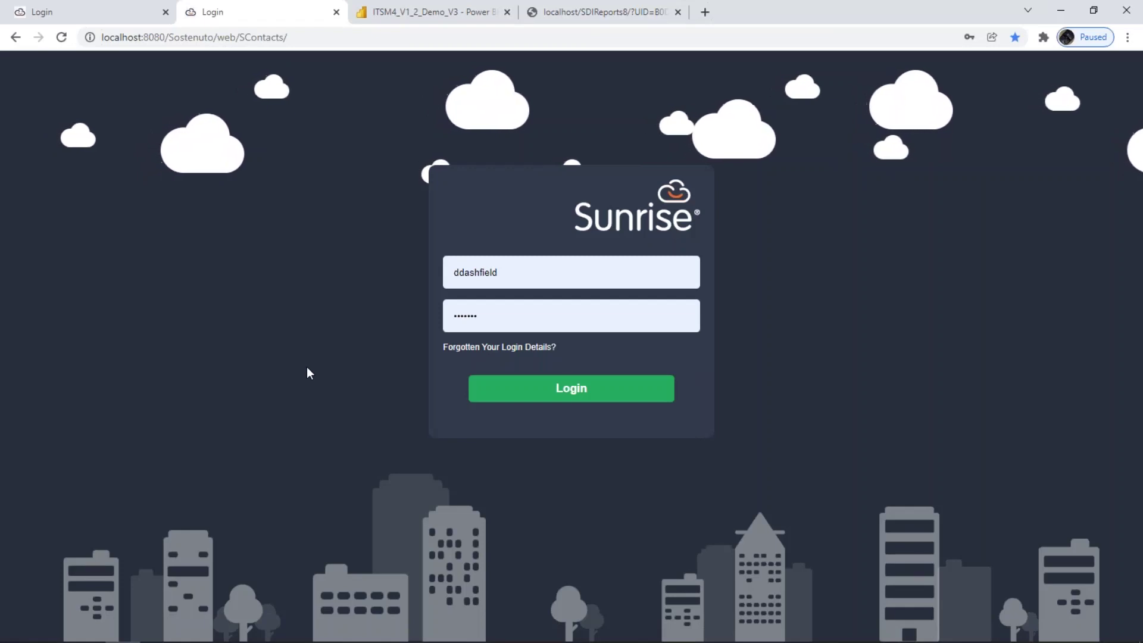
click(513, 387)
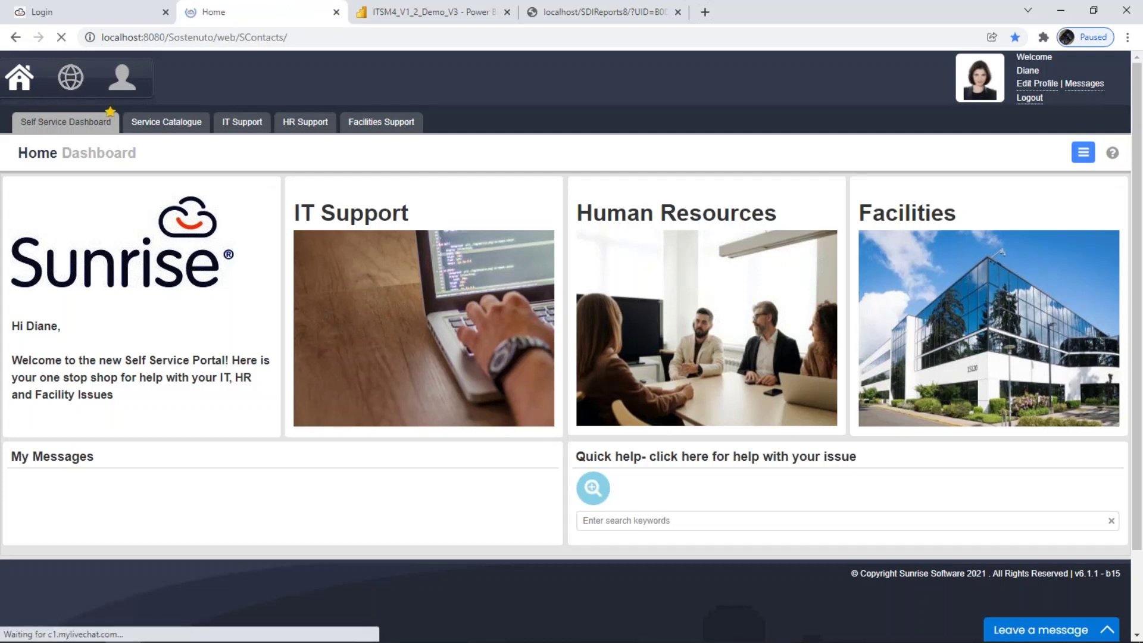
View the HR Support dashboard, return to Self Service, then open the IT Support dashboard.
click(305, 121)
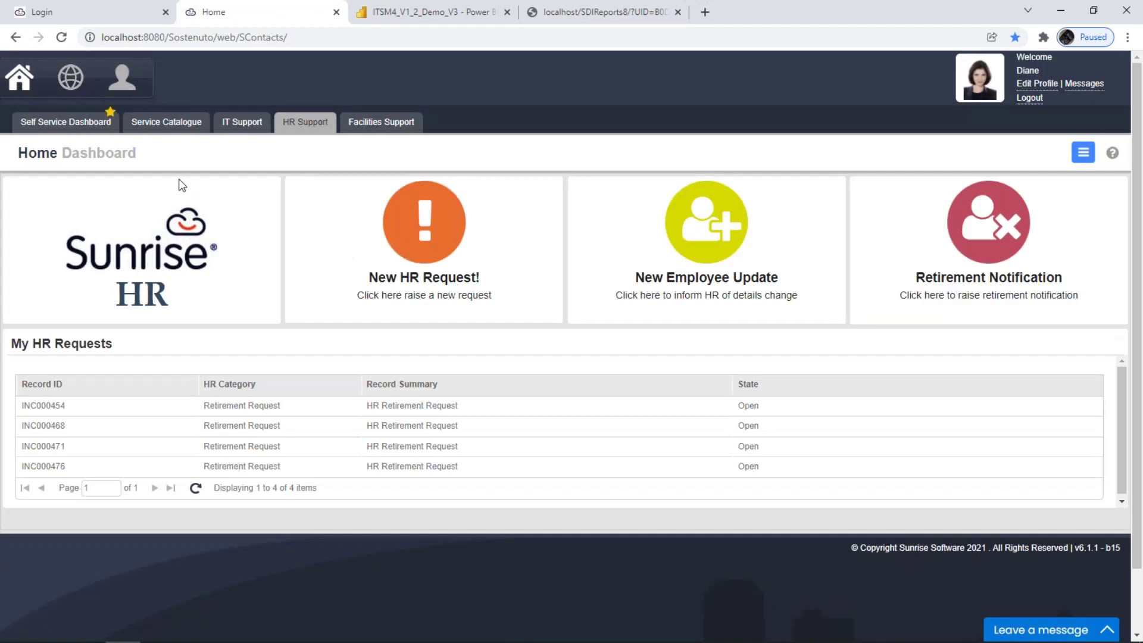
click(29, 125)
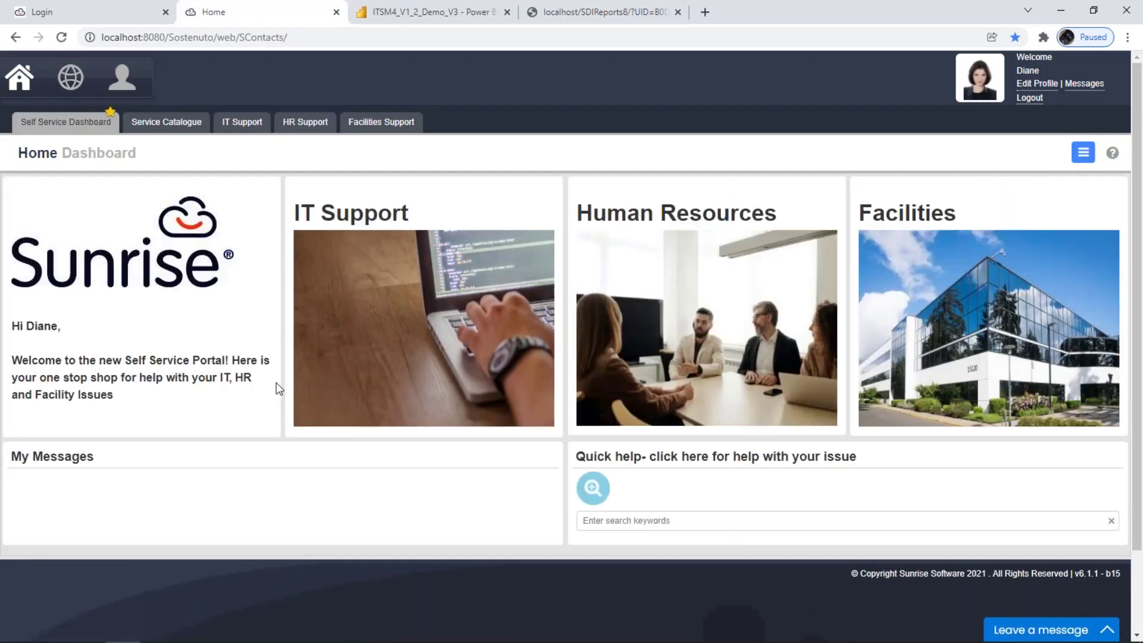
click(379, 296)
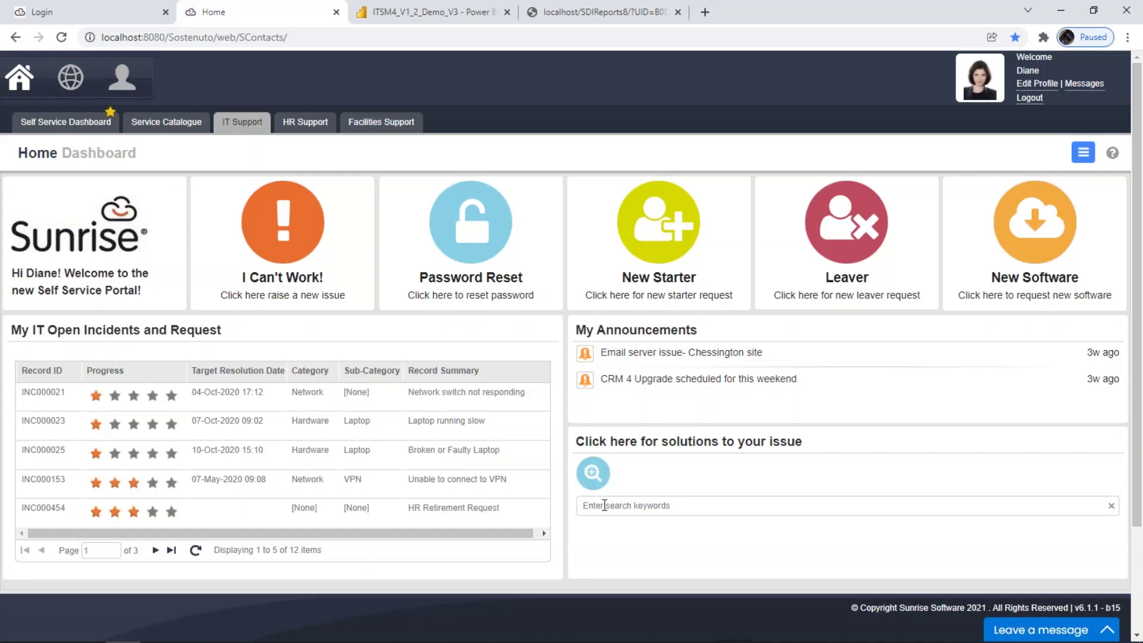
Search solutions for 'iphone' and read the Frozen or unresponsive iPhone article.
click(604, 506)
text(iphon)
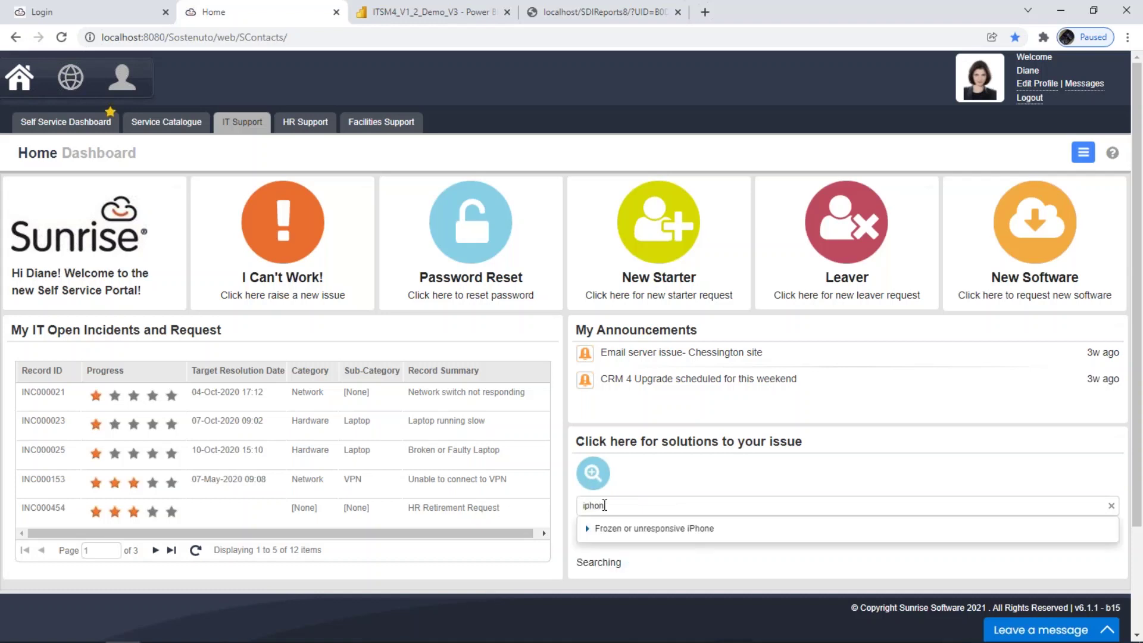
text(e)
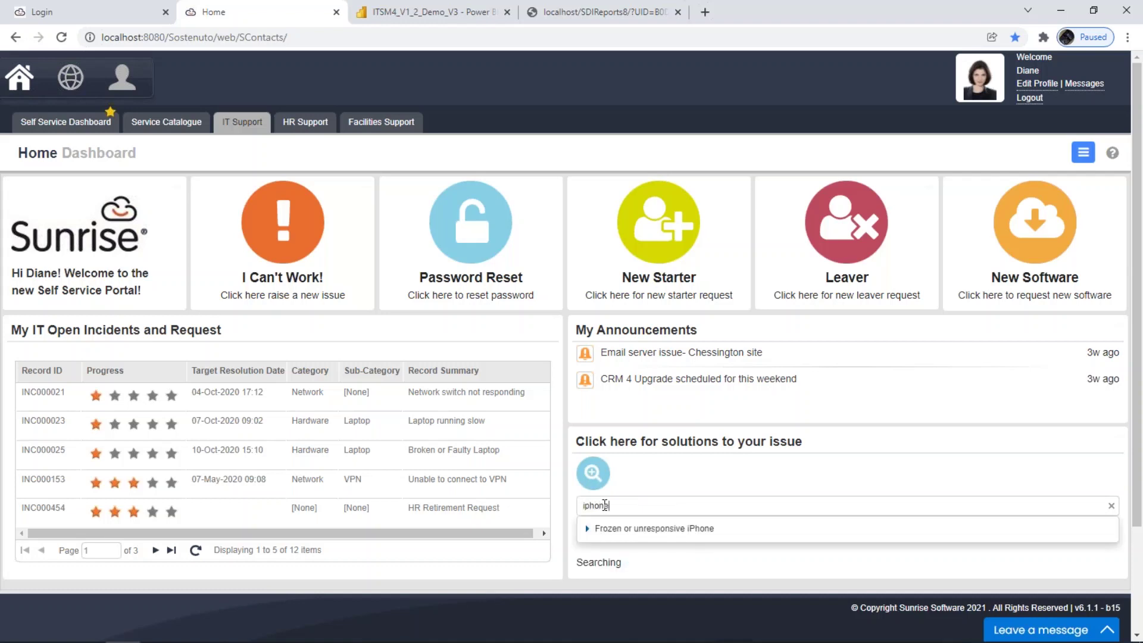
click(641, 528)
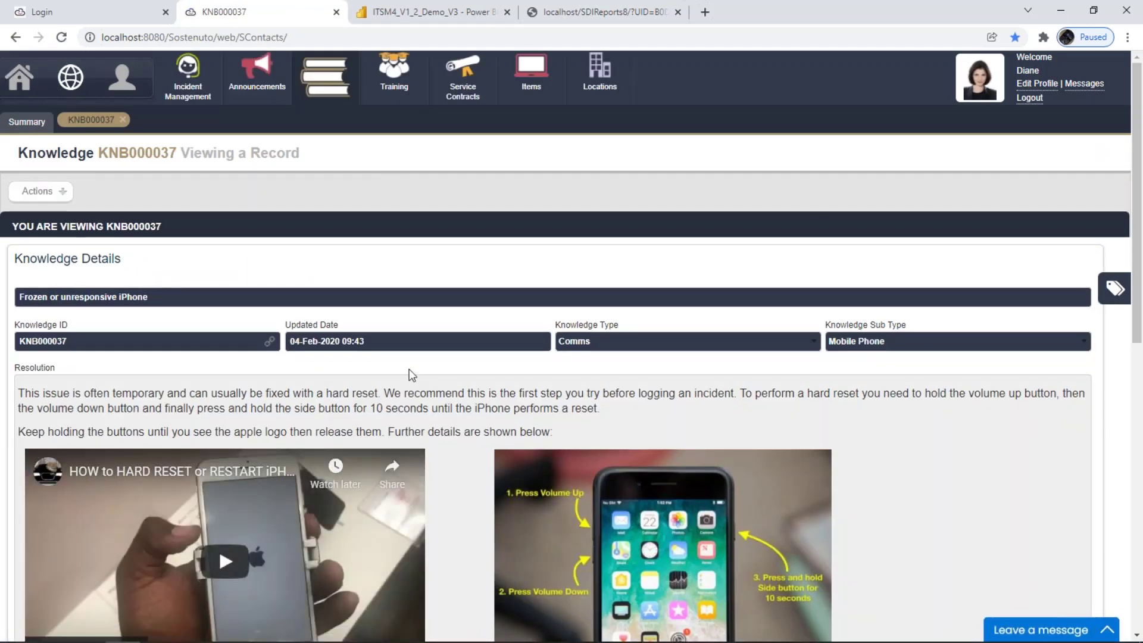
scroll(459, 399, down, 1)
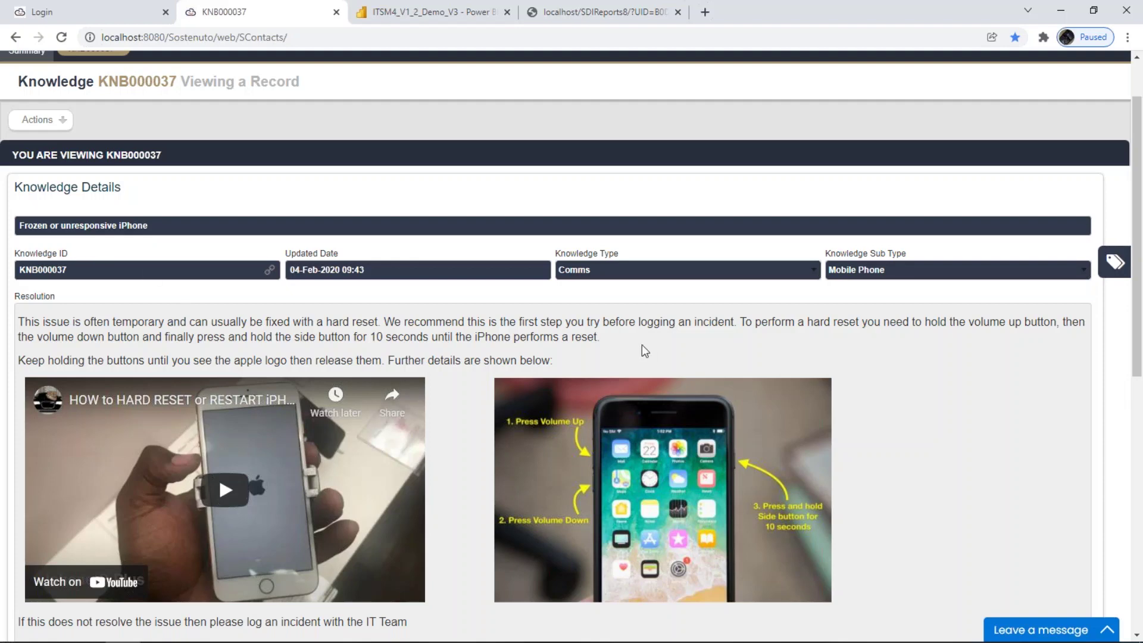
scroll(642, 345, down, 1)
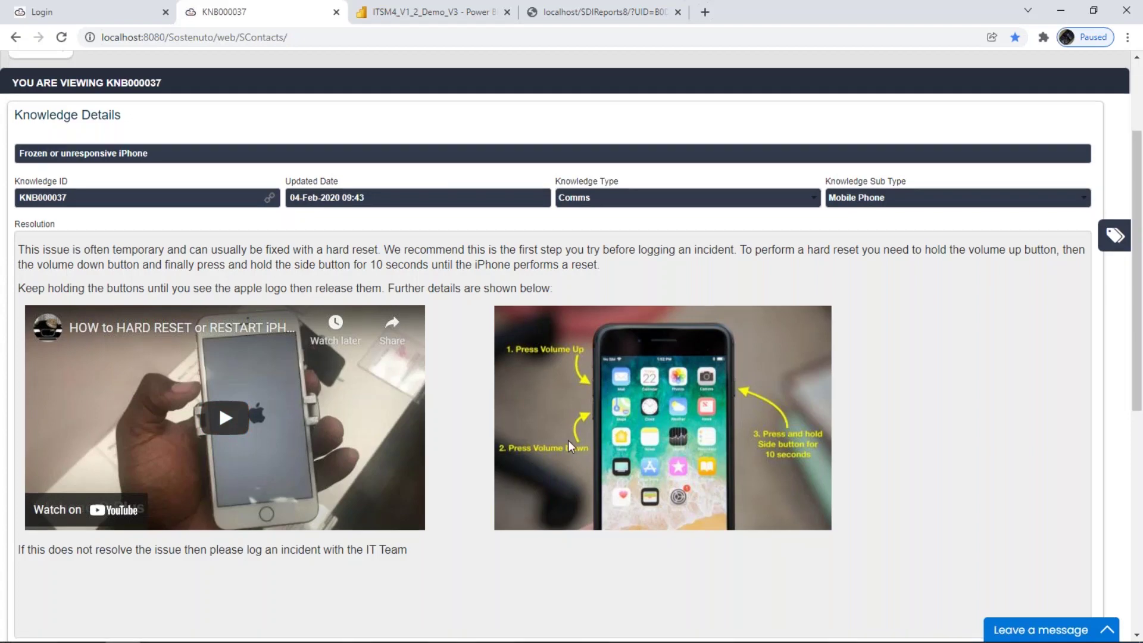
scroll(568, 441, down, 3)
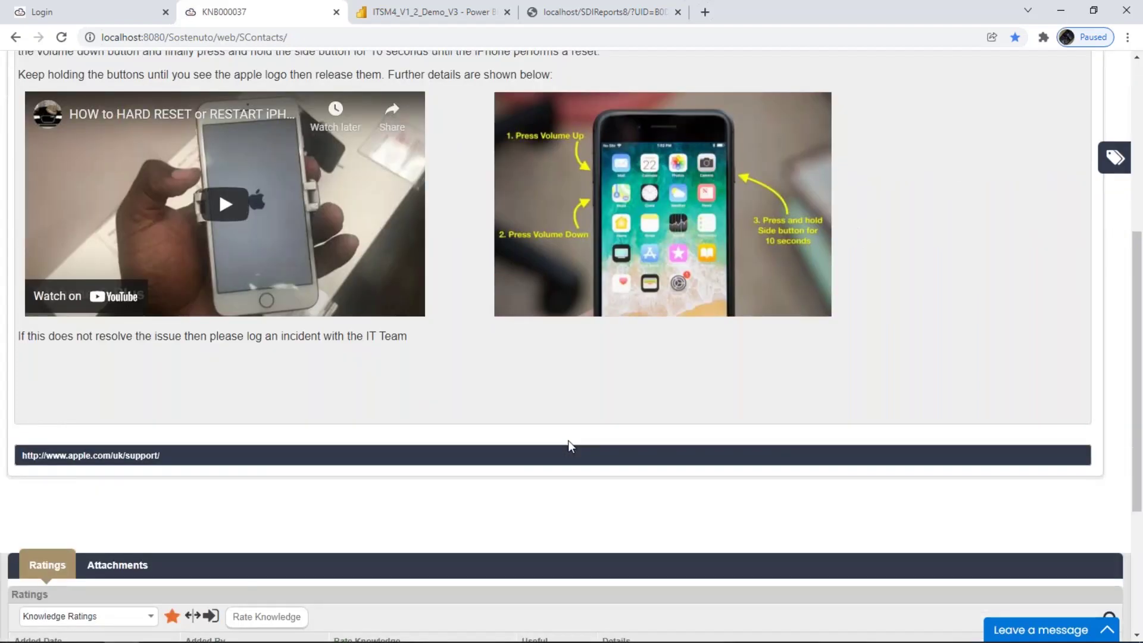
Check the article's apple.com support link, then go back to the portal Home.
click(110, 457)
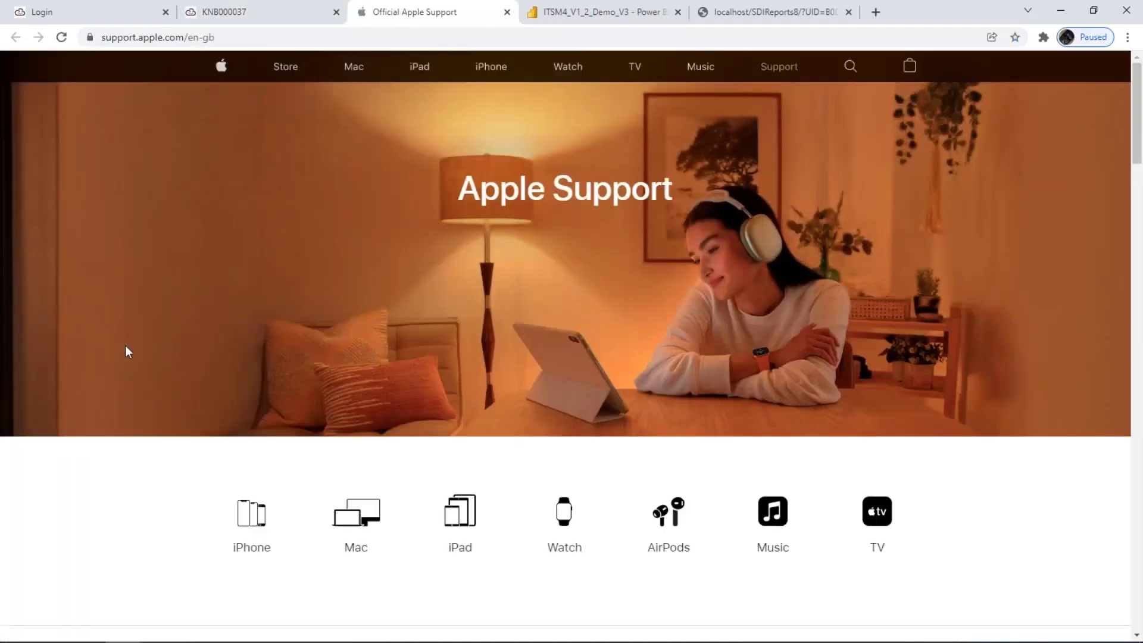
click(211, 15)
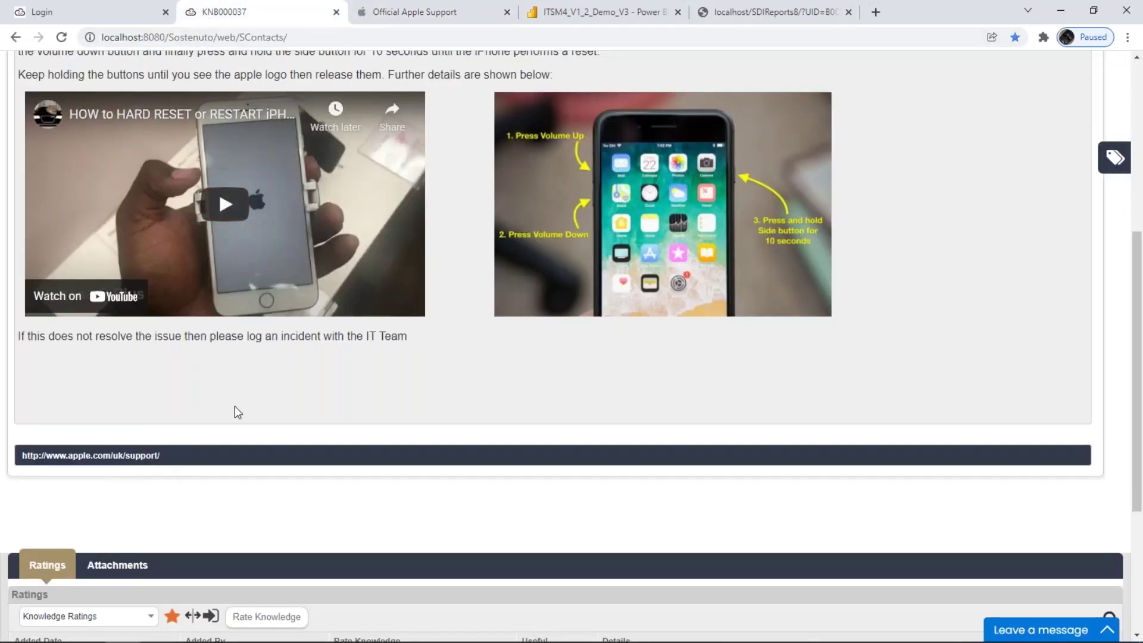
scroll(238, 399, up, 6)
click(27, 88)
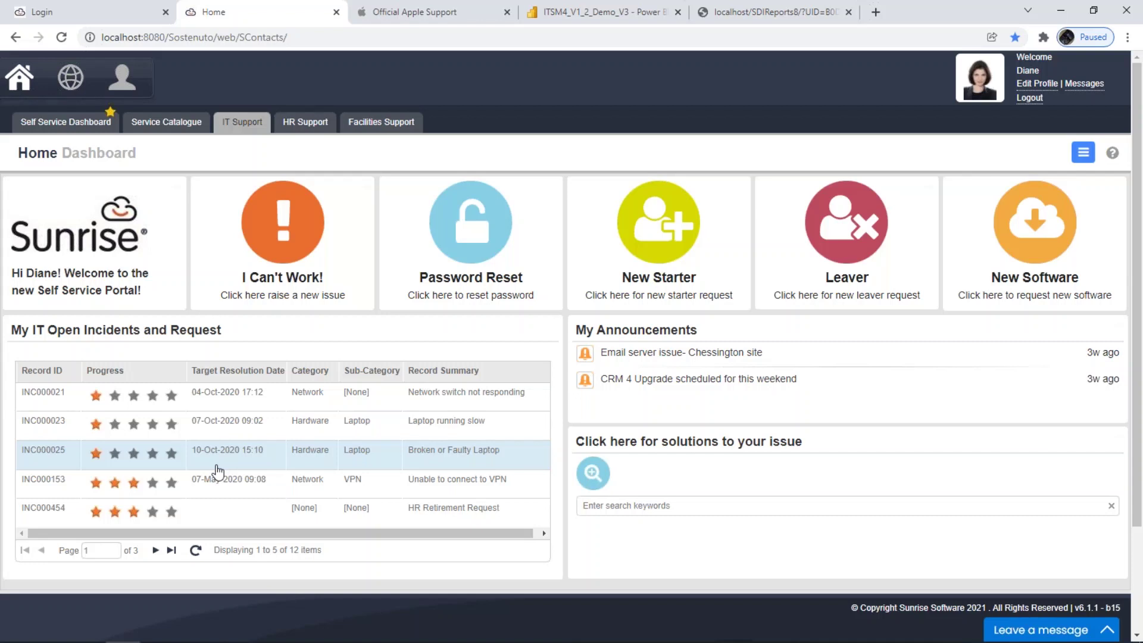
click(276, 238)
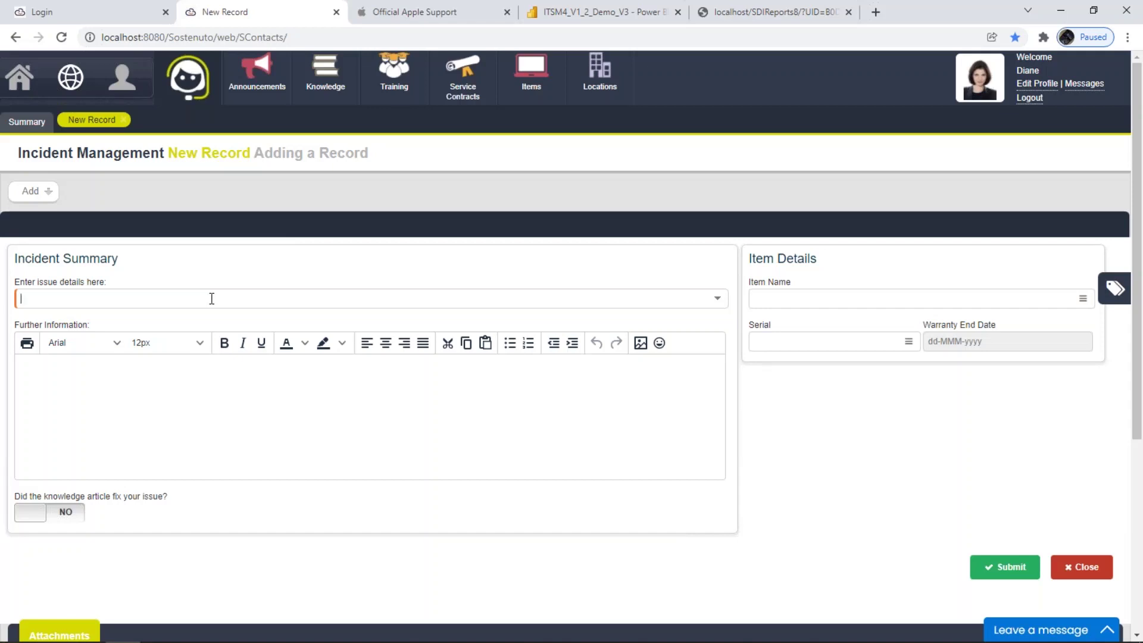
text(iphone)
click(185, 344)
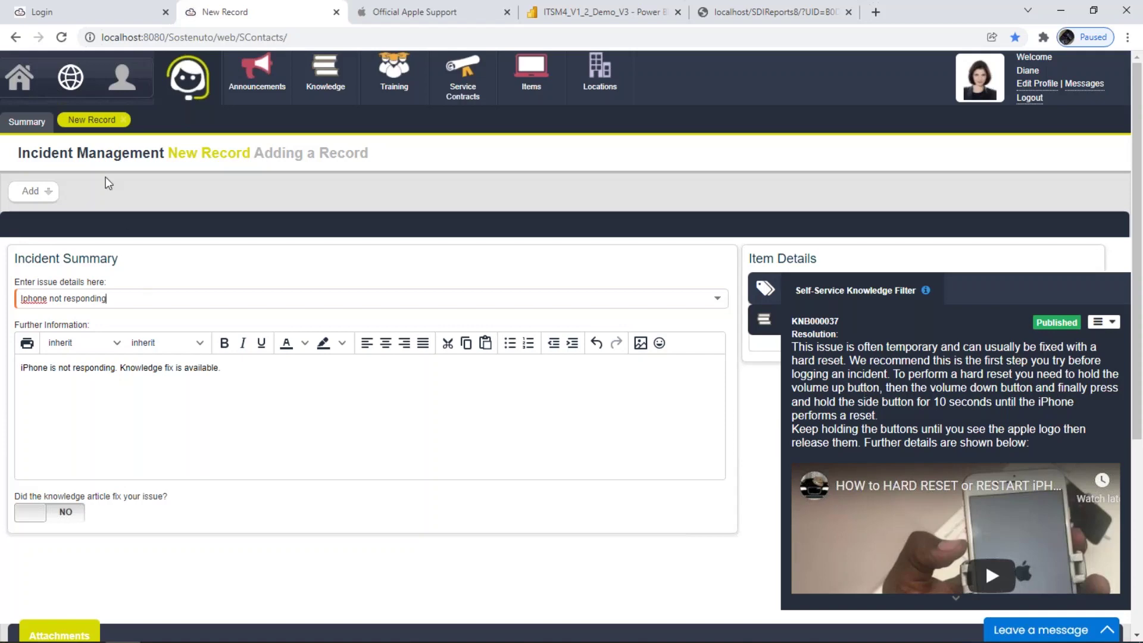
click(20, 76)
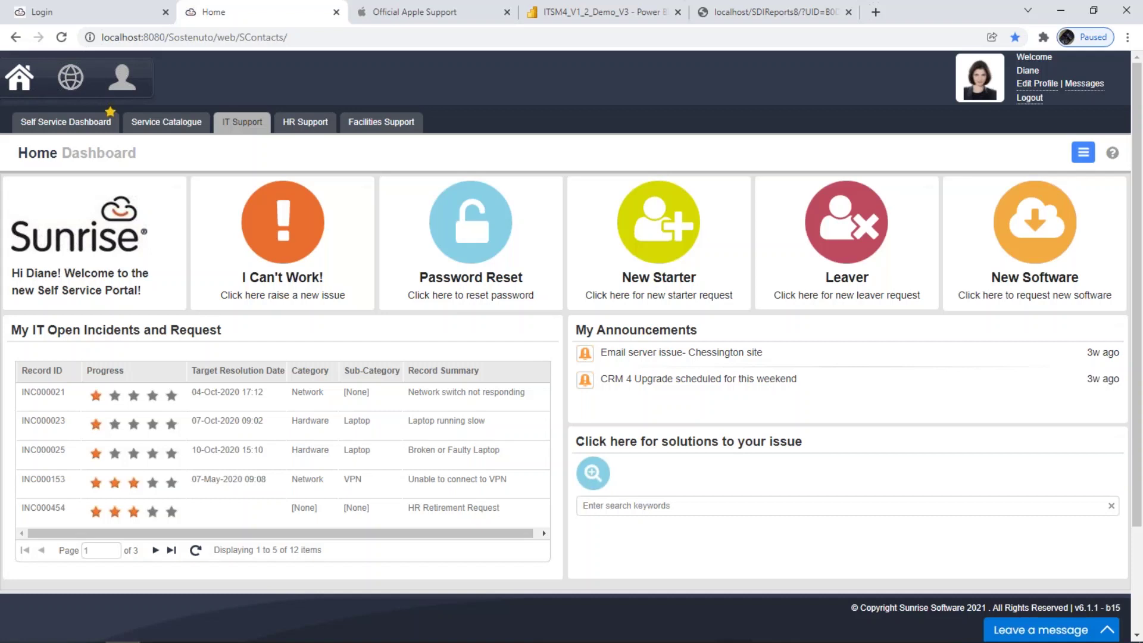
Log out of self-service and log in again with the saved service-desk analyst credentials.
click(1029, 98)
click(612, 321)
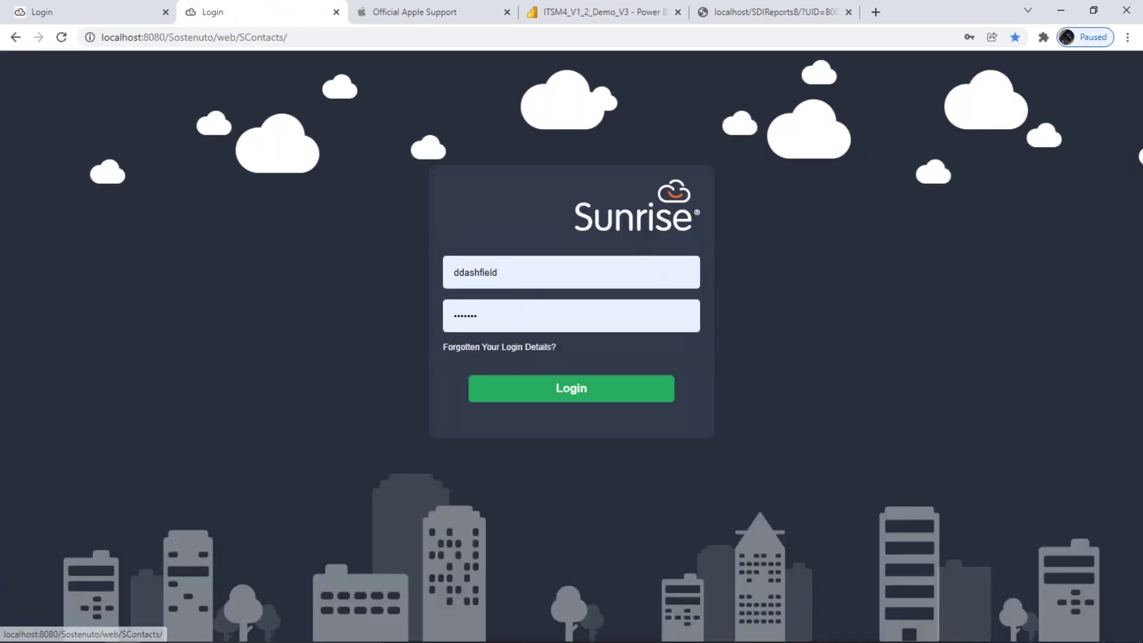
click(102, 15)
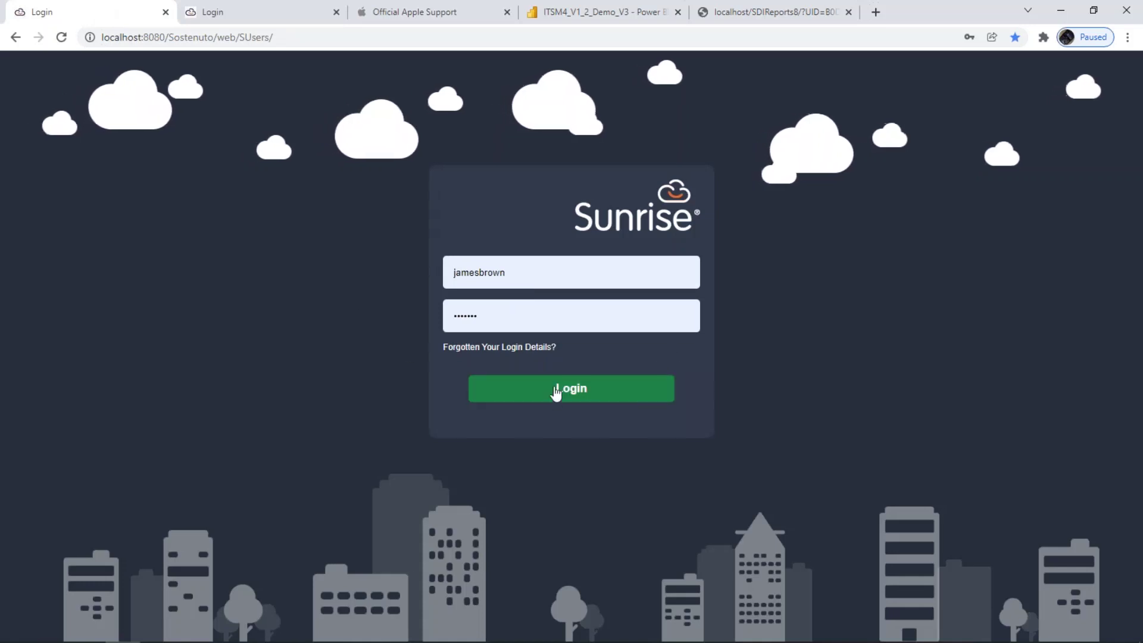
click(555, 390)
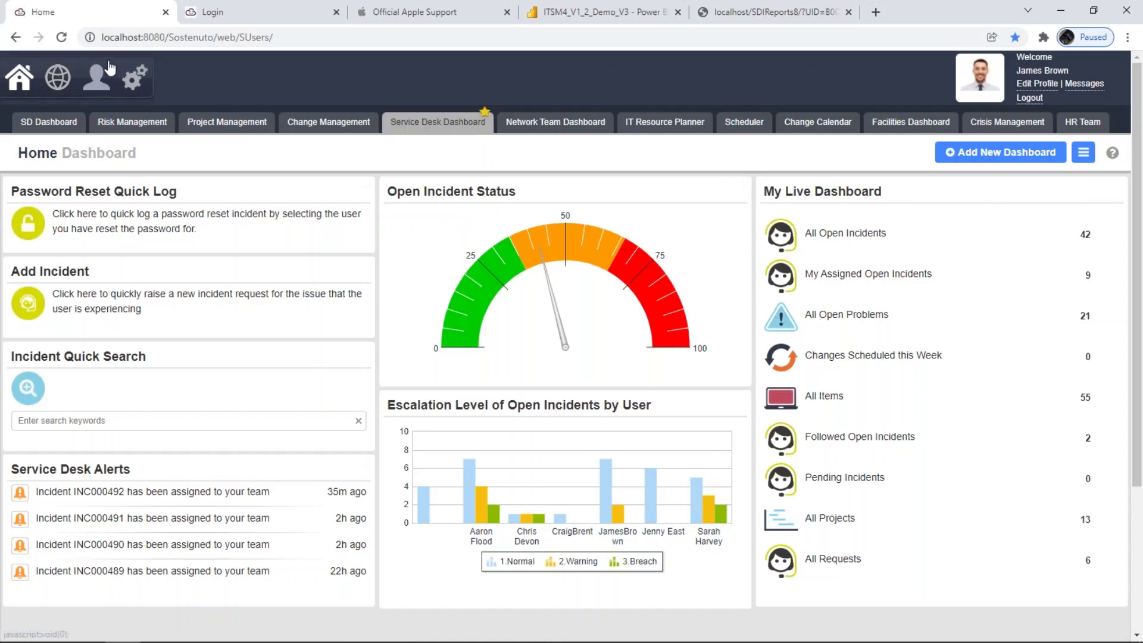
Expand the module bar and show the extra modules panel with Projects, Suppliers and Work Orders.
click(52, 76)
click(861, 88)
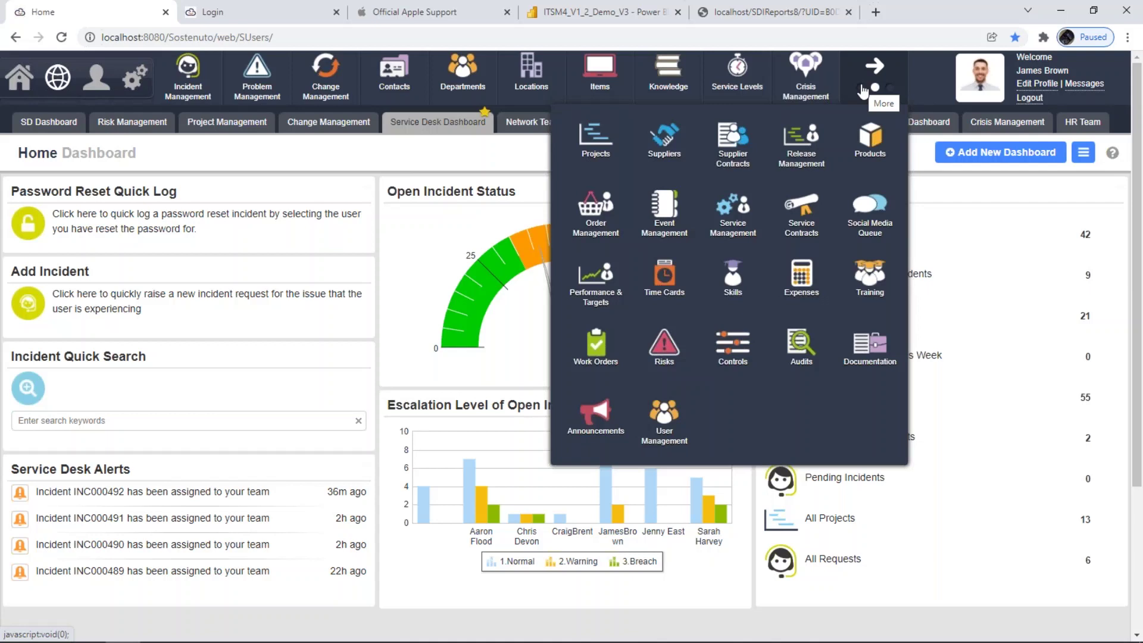
From the Incident Management Summary, choose Add Incident in the Add dropdown.
click(187, 78)
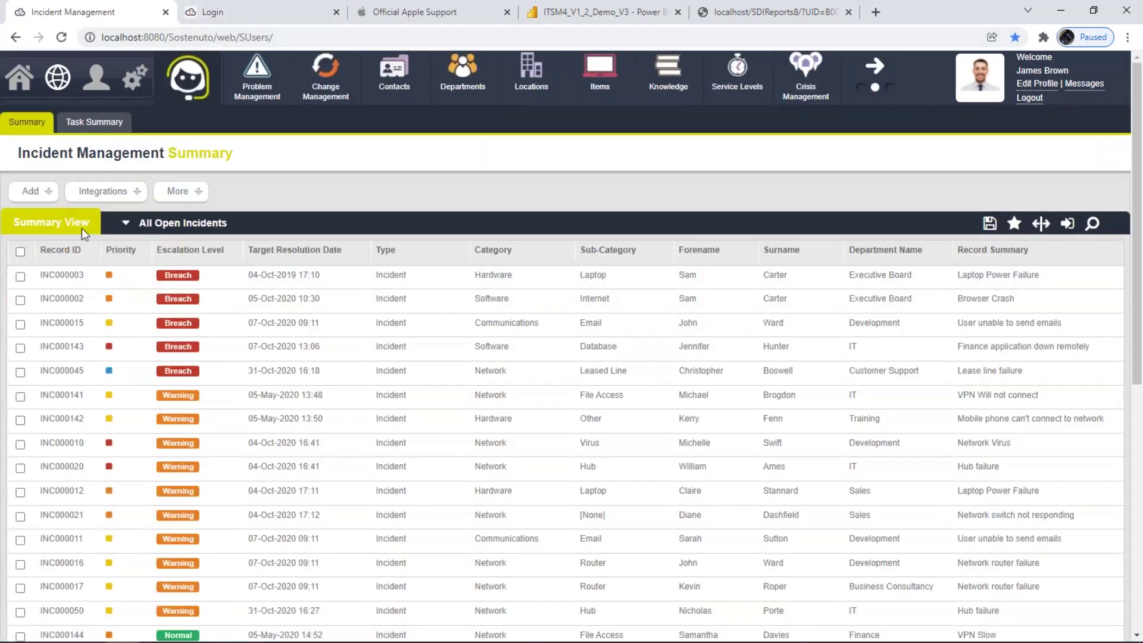
click(31, 191)
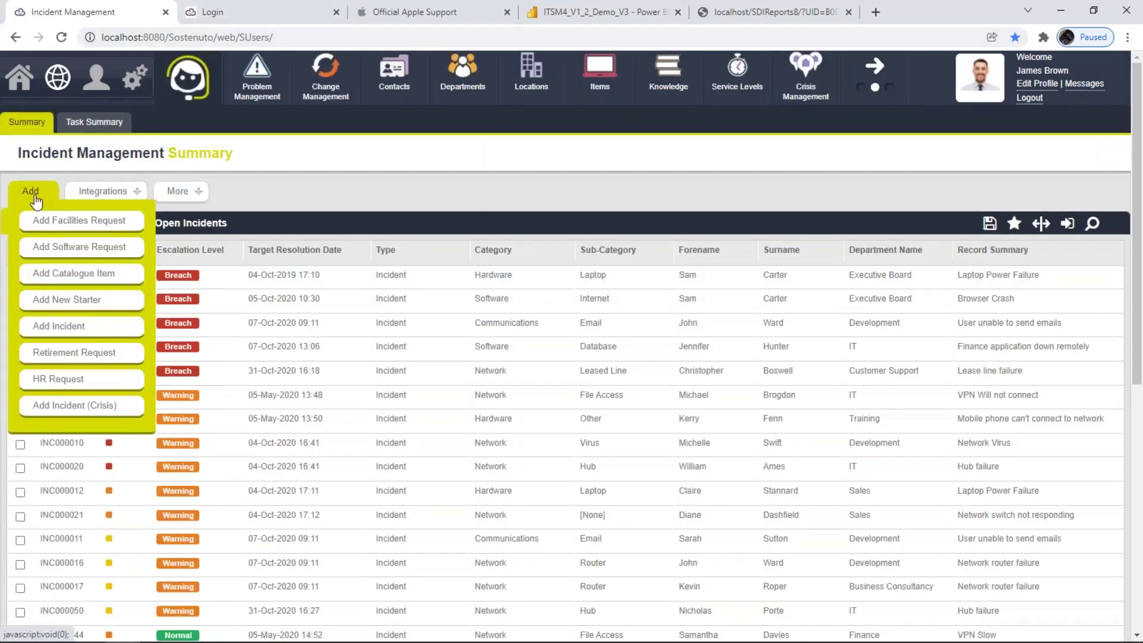
click(47, 325)
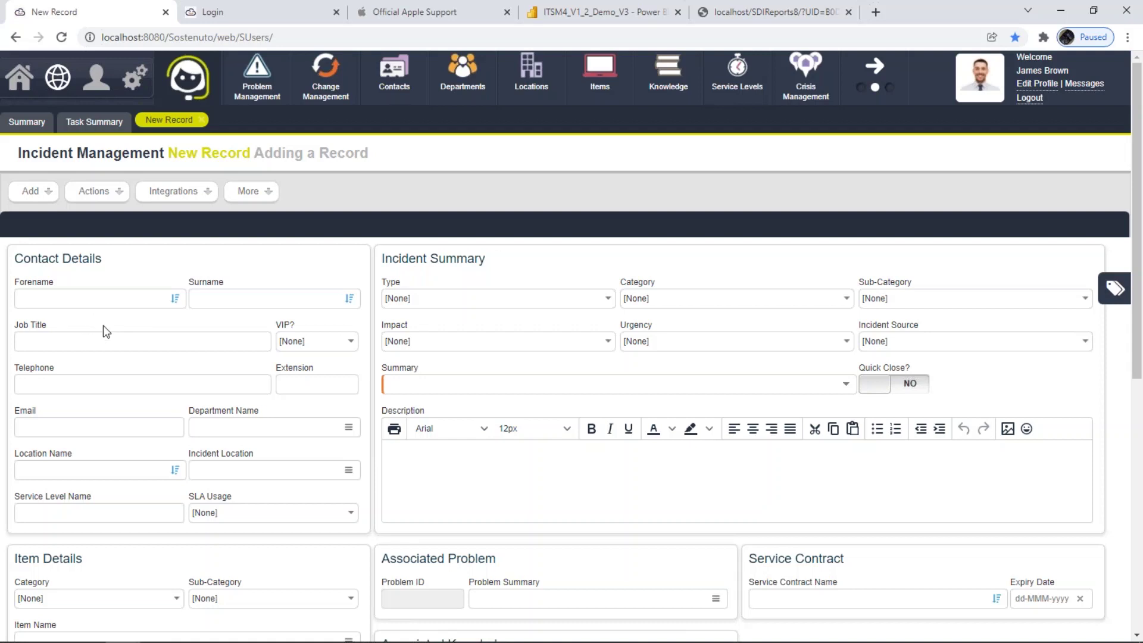
Fill the contact details by looking up the caller's surname and picking the matching contact.
click(250, 300)
text(da)
click(265, 374)
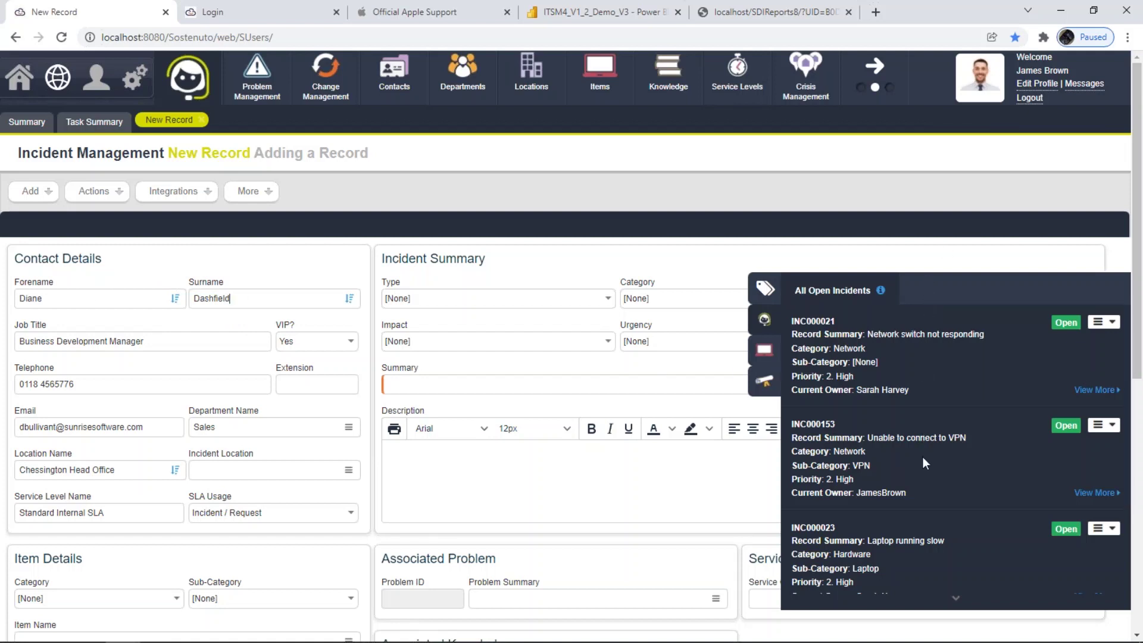
Set printer ITM000009, Sales Printer SUN003, as the incident's affected item.
click(764, 352)
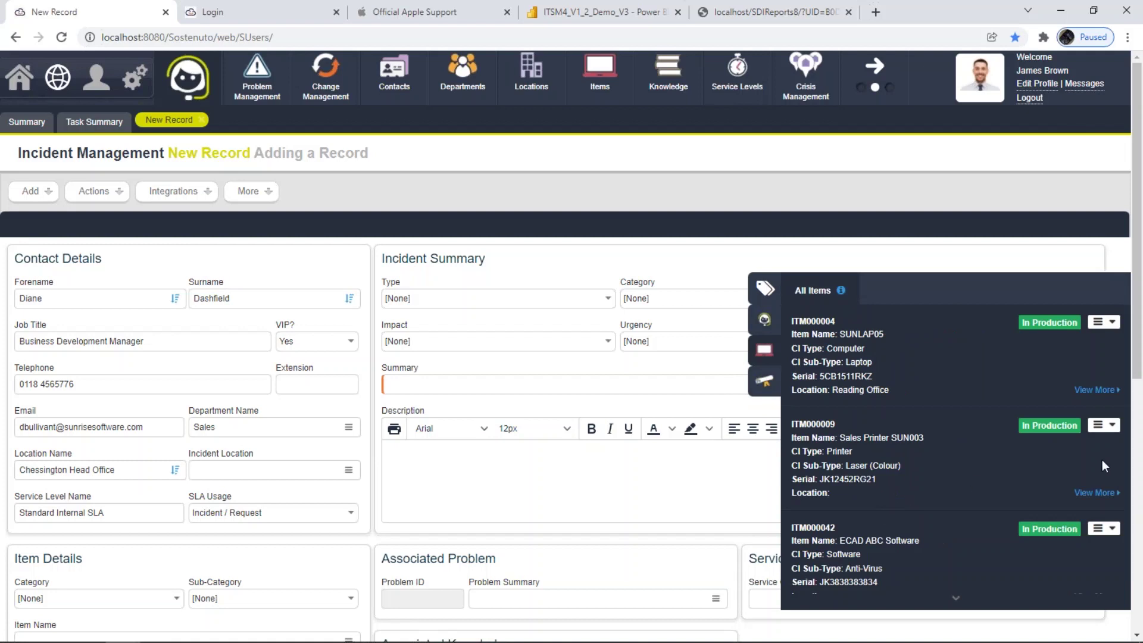
click(1111, 426)
click(801, 443)
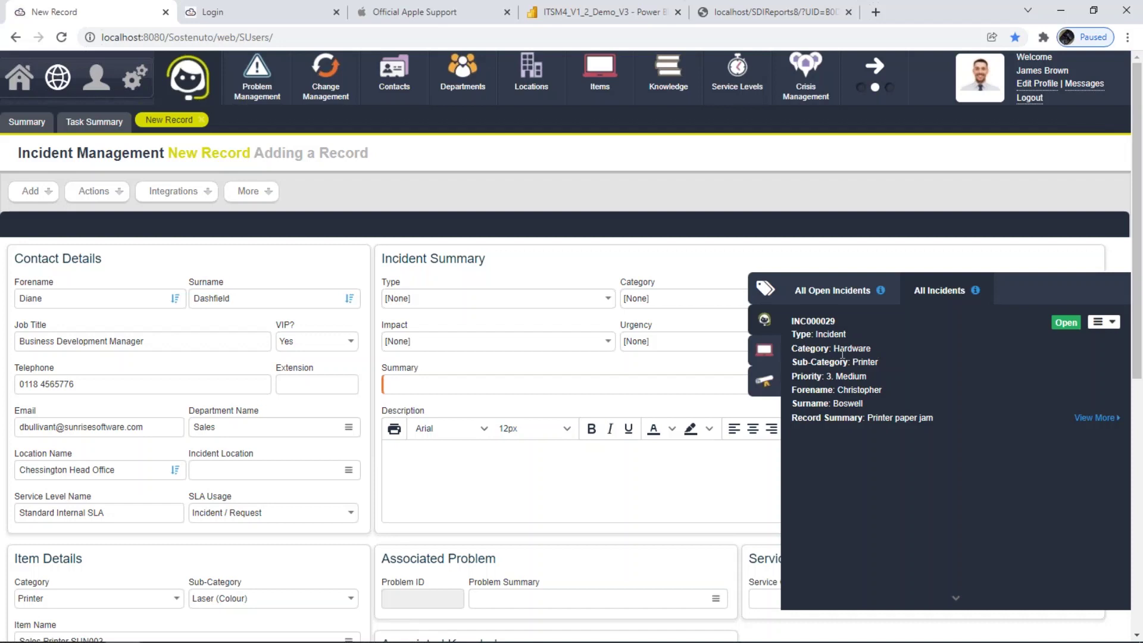
click(762, 293)
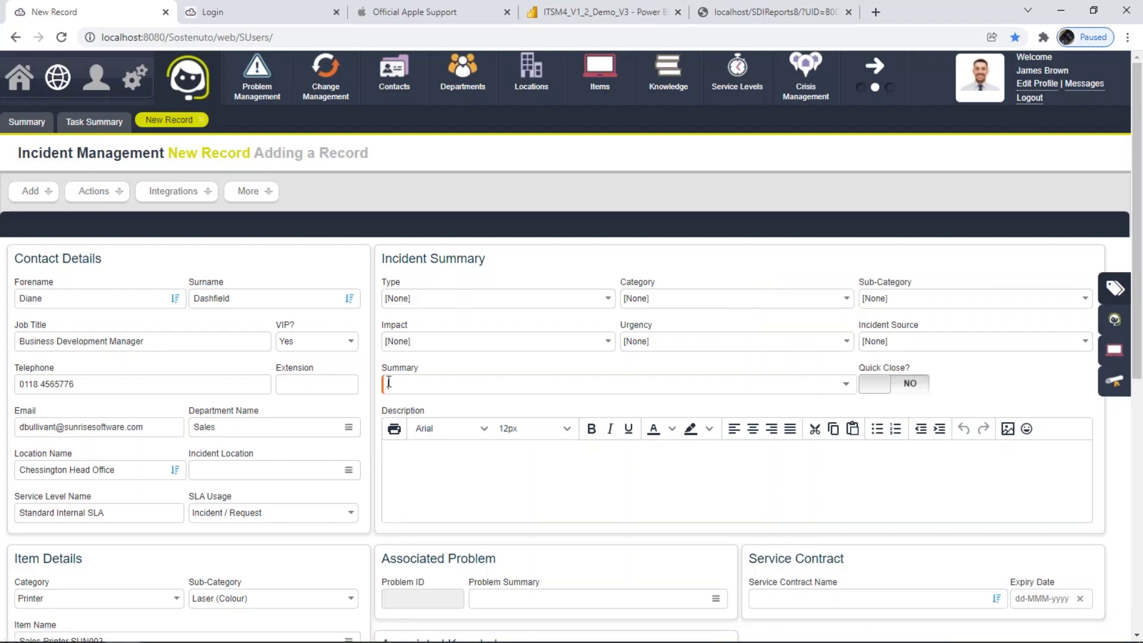
Apply the 'Error 901 with CRM Software' summary, filling Software category and Low impact and urgency.
text(901)
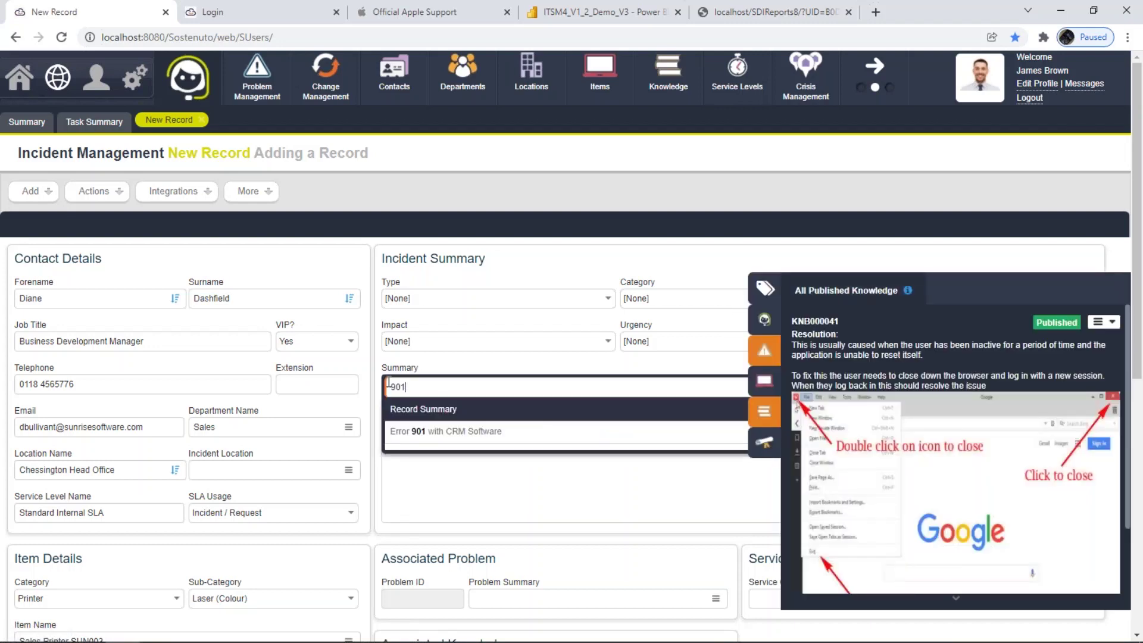
click(415, 432)
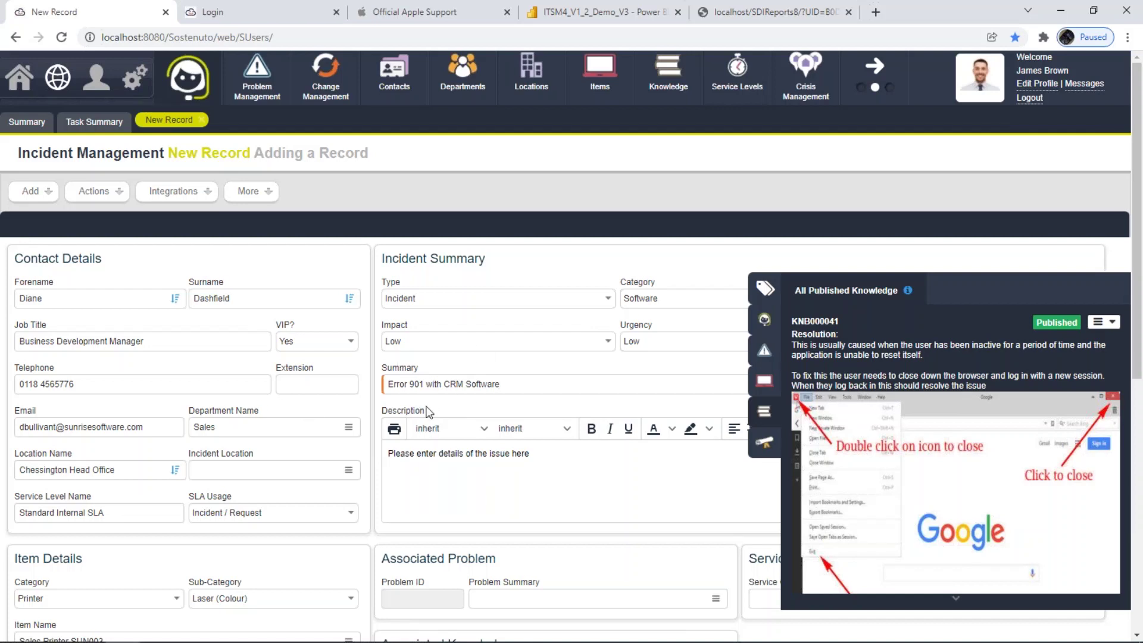
Associate problem PRB000001, CRM system keeps timing out, with incident INC000493.
click(754, 352)
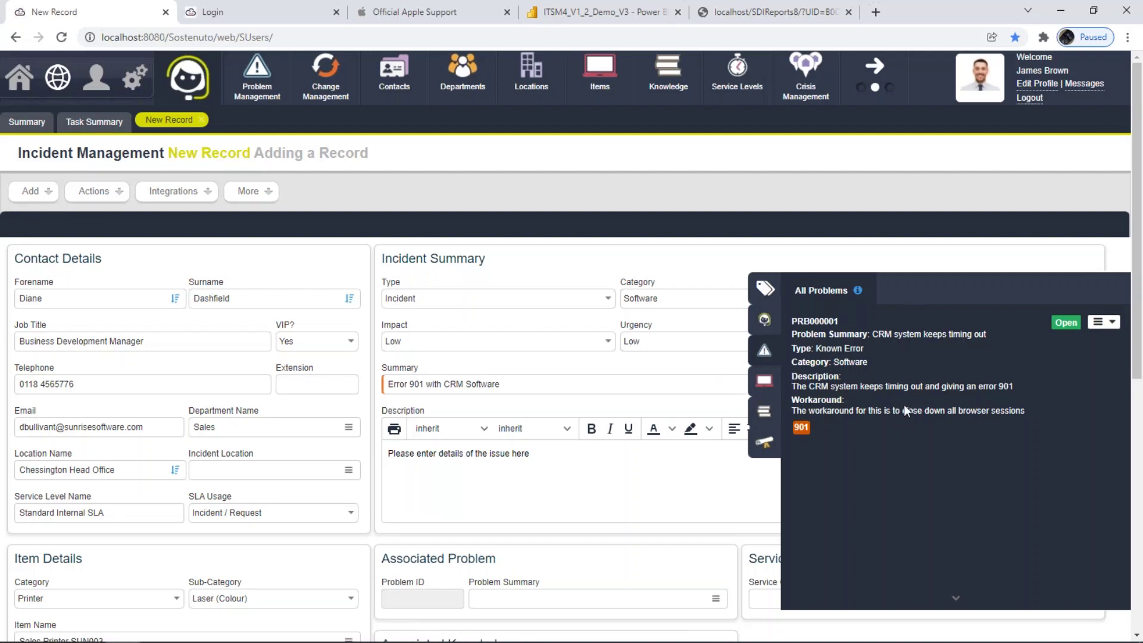
scroll(903, 405, down, 3)
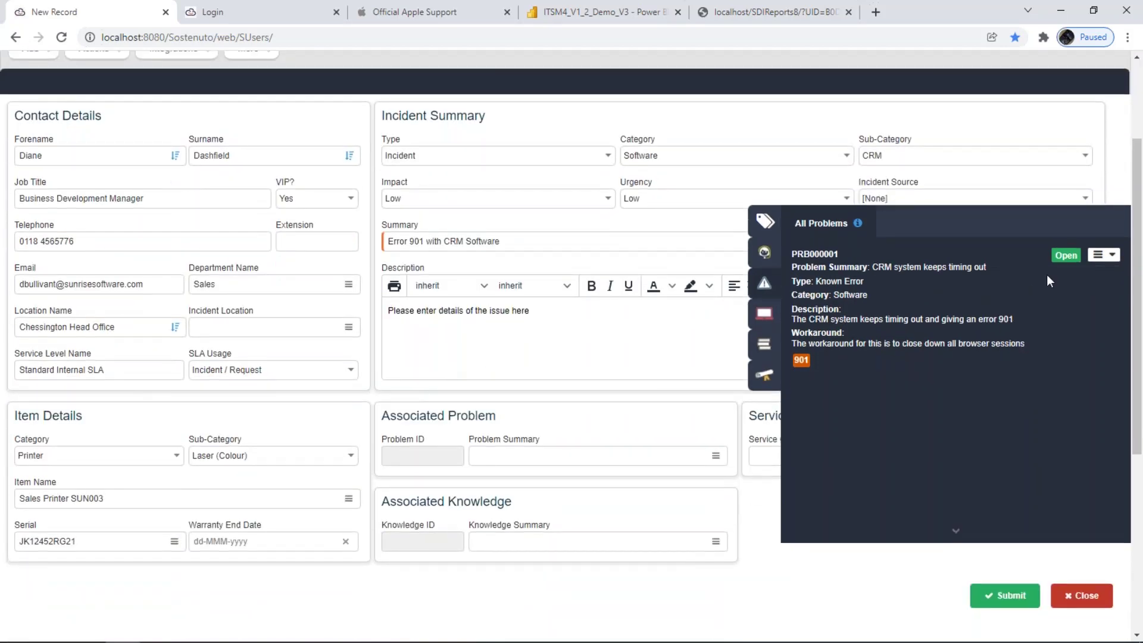
click(1110, 262)
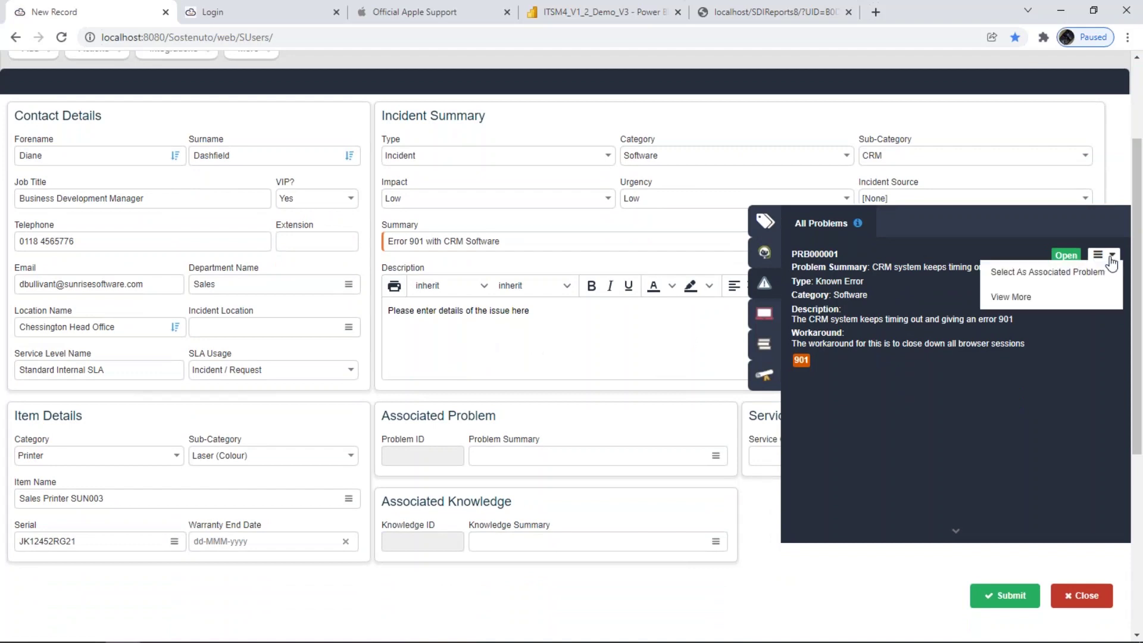
click(1068, 273)
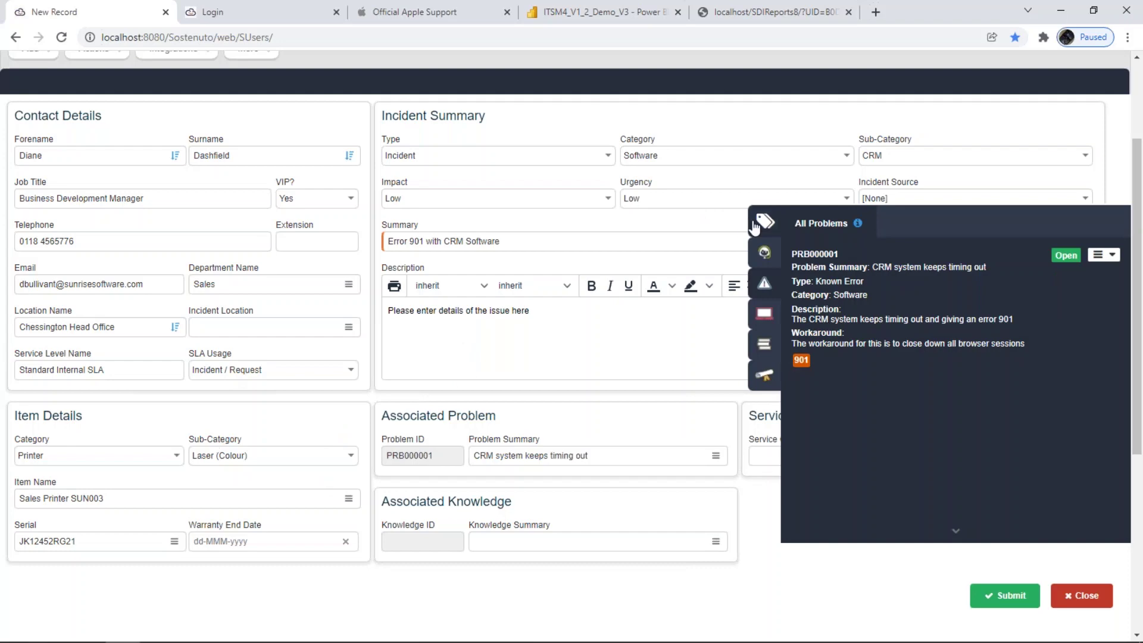
scroll(488, 432, up, 3)
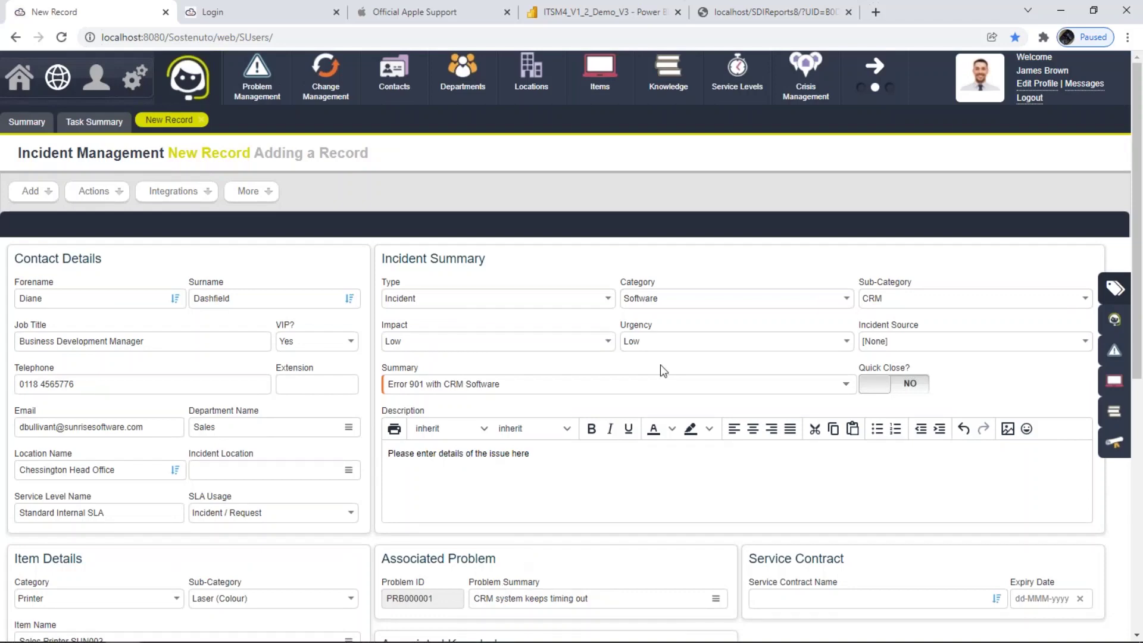
scroll(659, 364, down, 3)
Submit incident INC000493 and list its integration options: Teams, Jira, text message, calendar, Slack.
click(1004, 595)
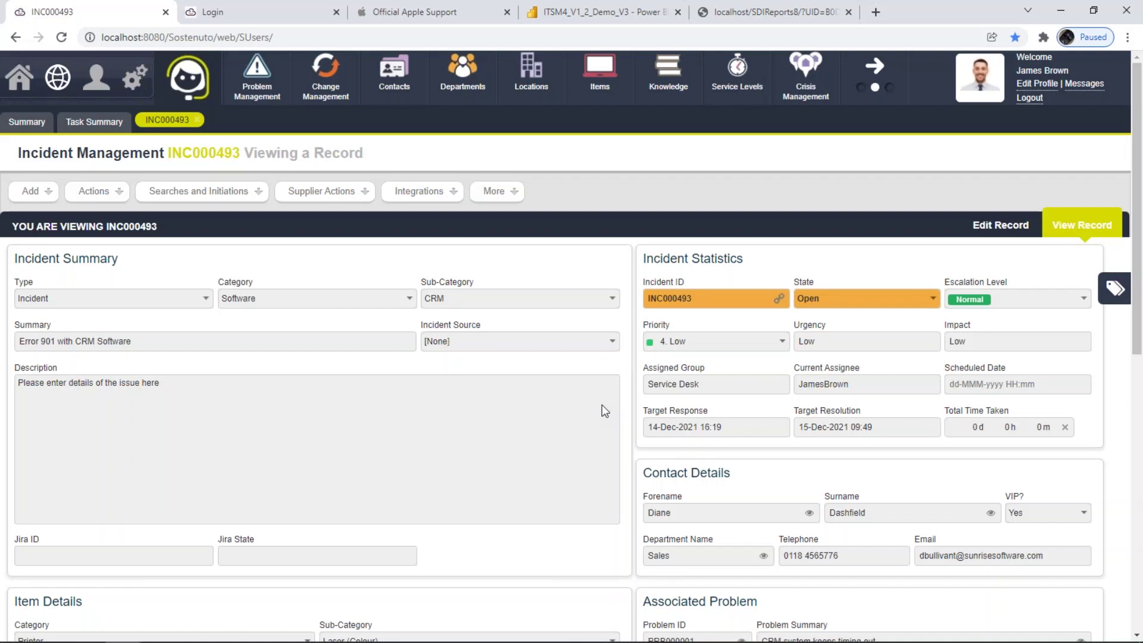
click(431, 192)
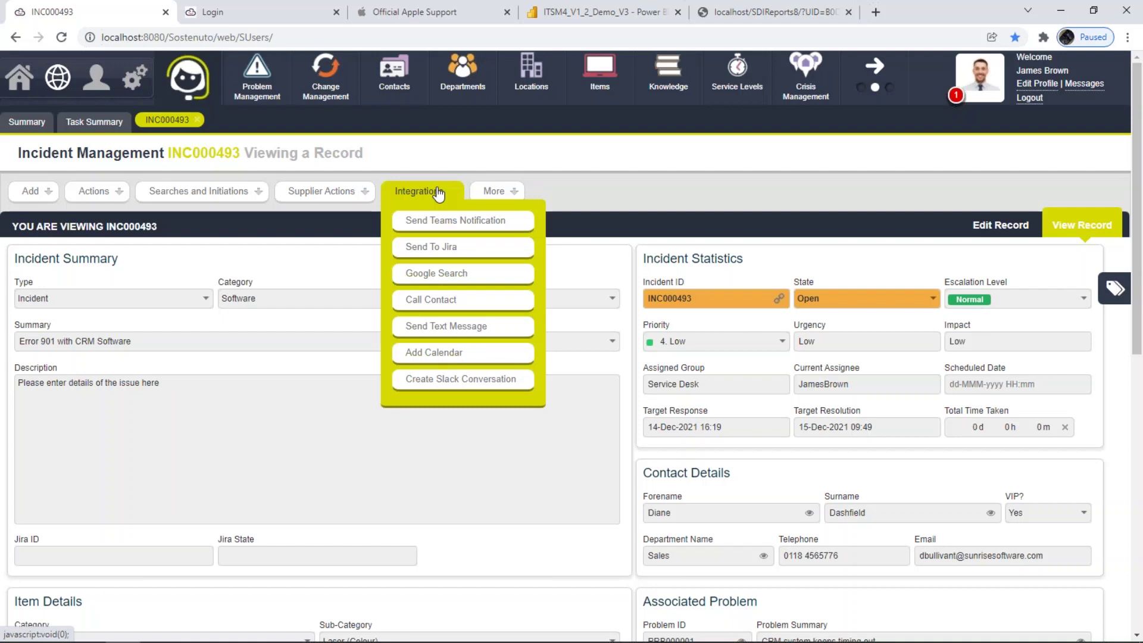
Send INC000493 a Teams notification reading 'we hope to have an update in 10 mins'.
click(432, 224)
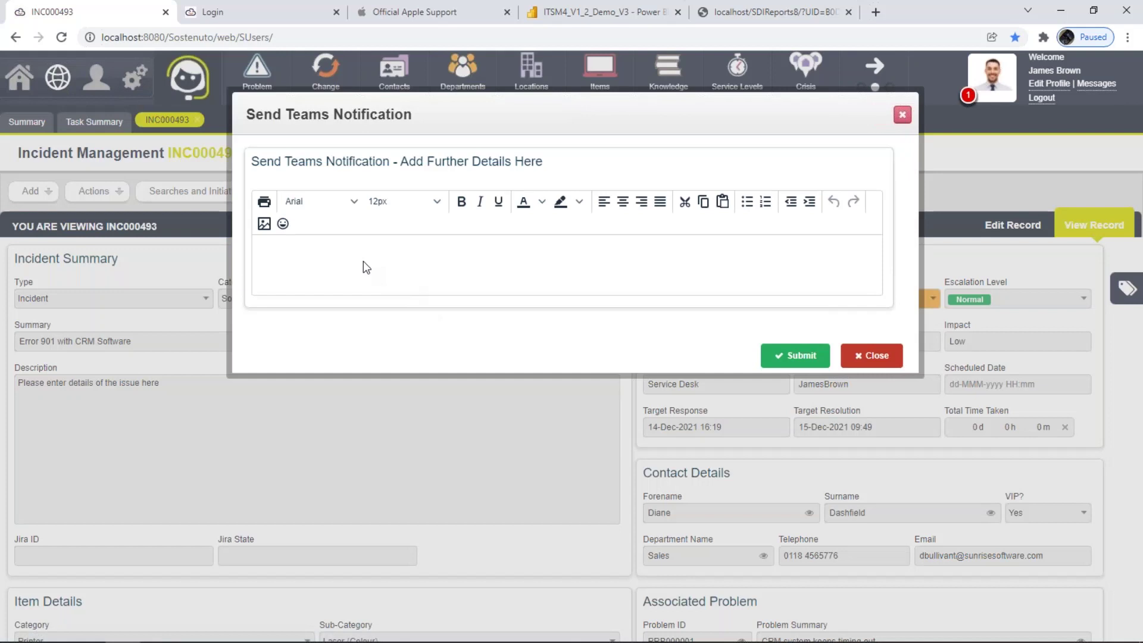
click(350, 262)
text(we hope to have an update in 10 mins)
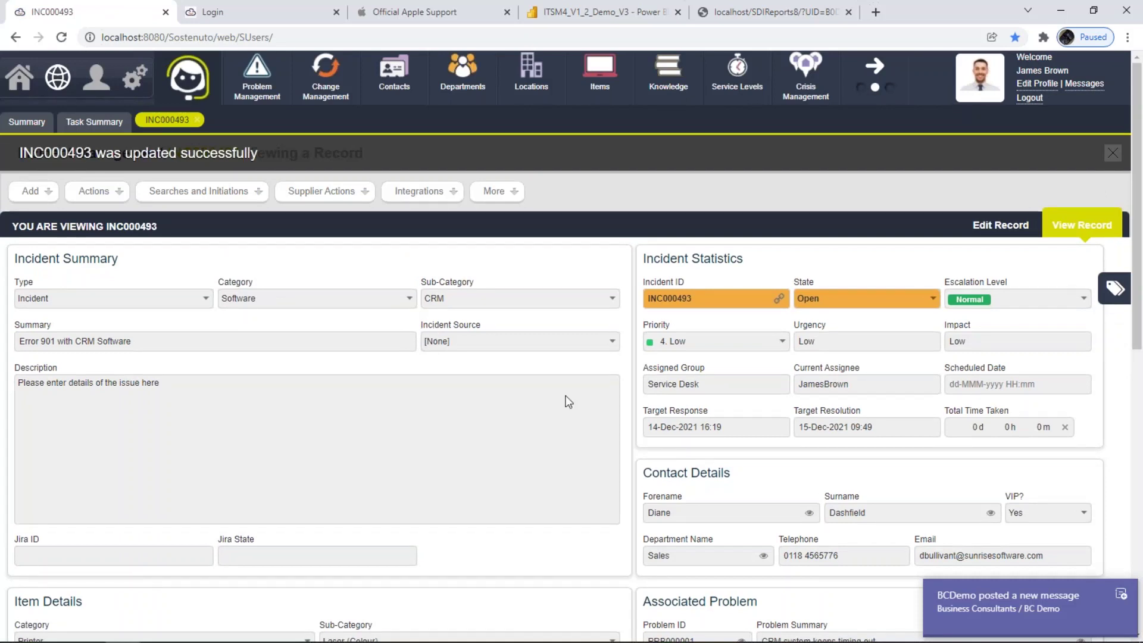
mouse_move(437, 640)
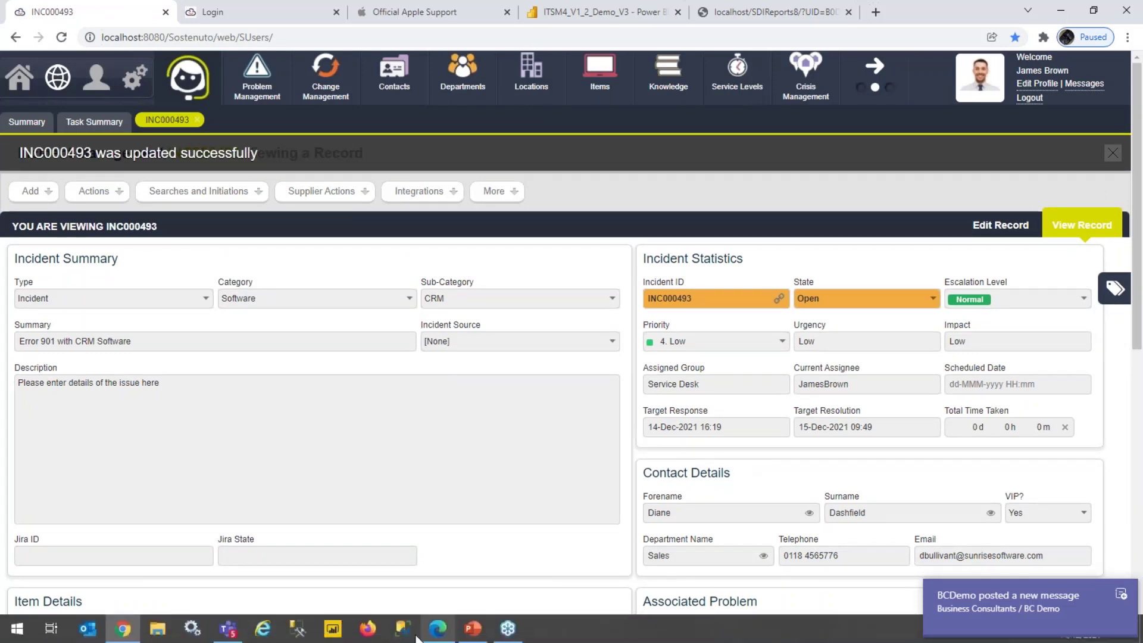
click(220, 634)
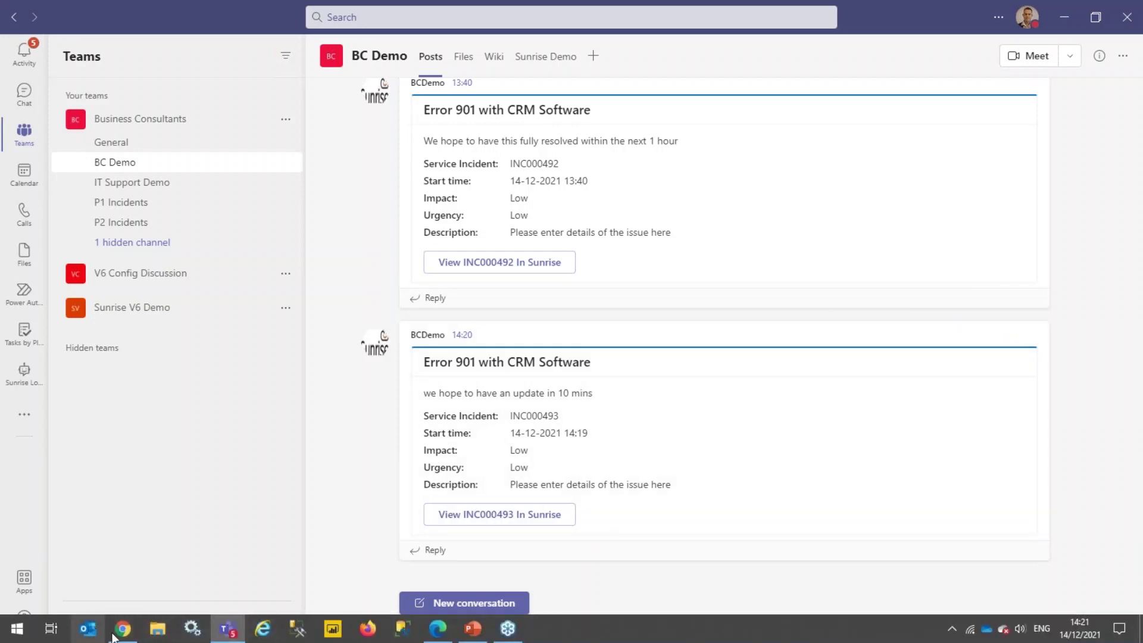
click(122, 632)
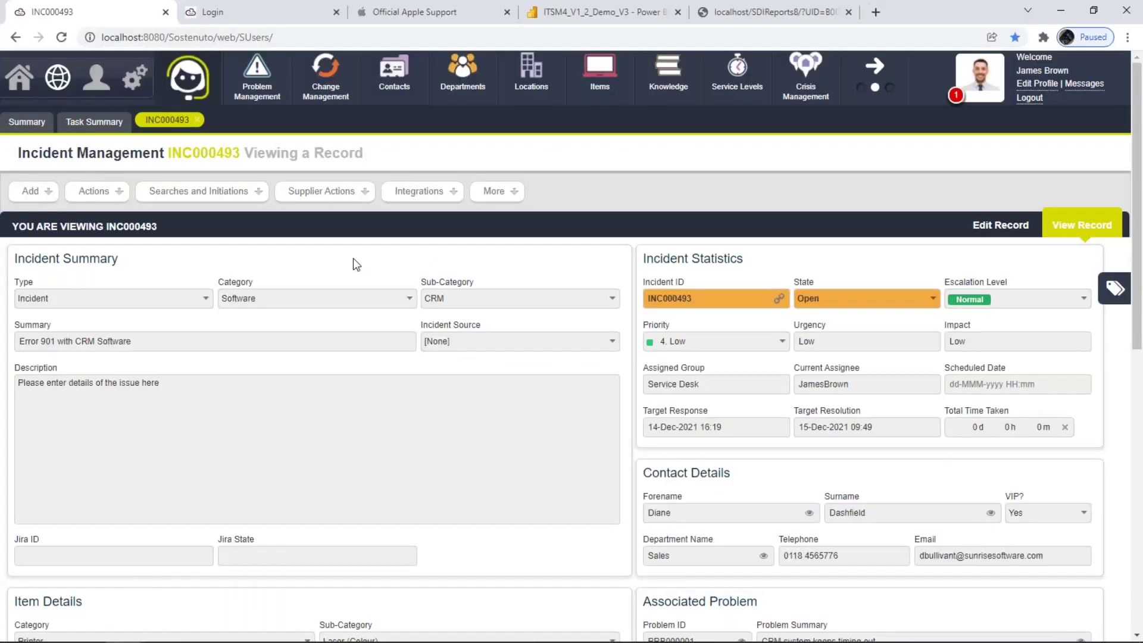
Send INC000493 to Jira, check it links to DEMO-115 (In Progress), then update Jira.
click(411, 192)
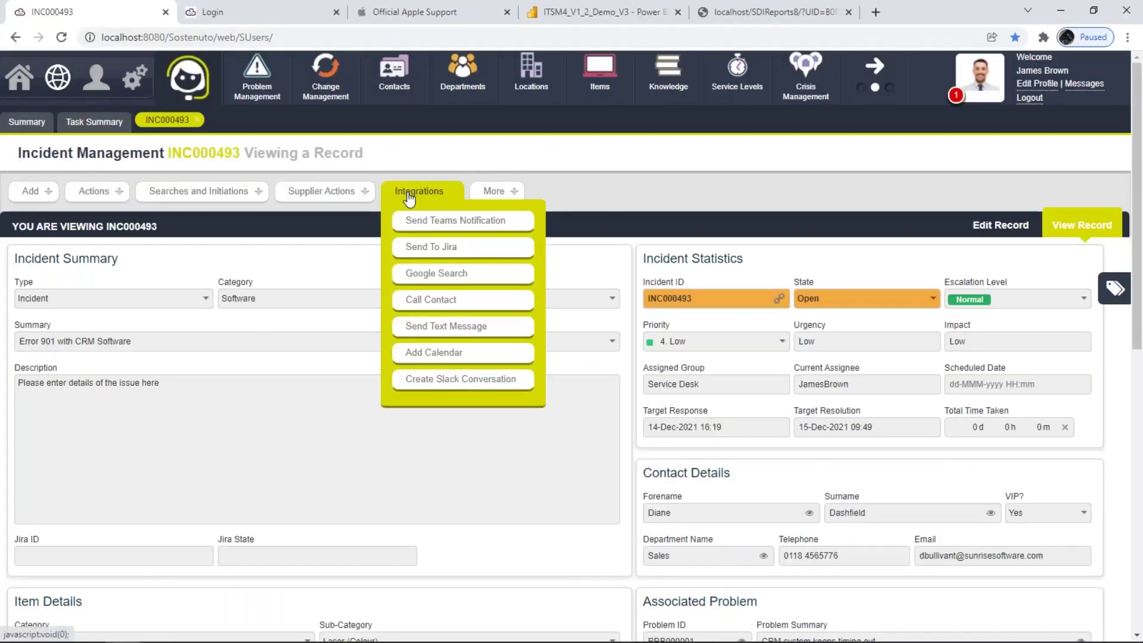
click(428, 249)
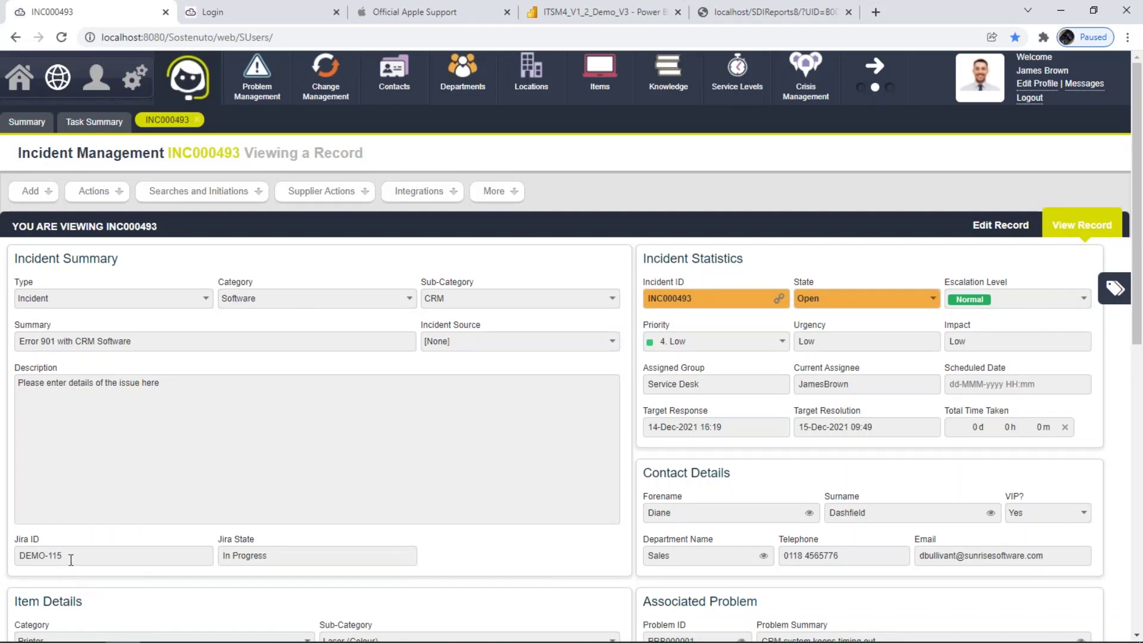
drag(66, 556, 2, 557)
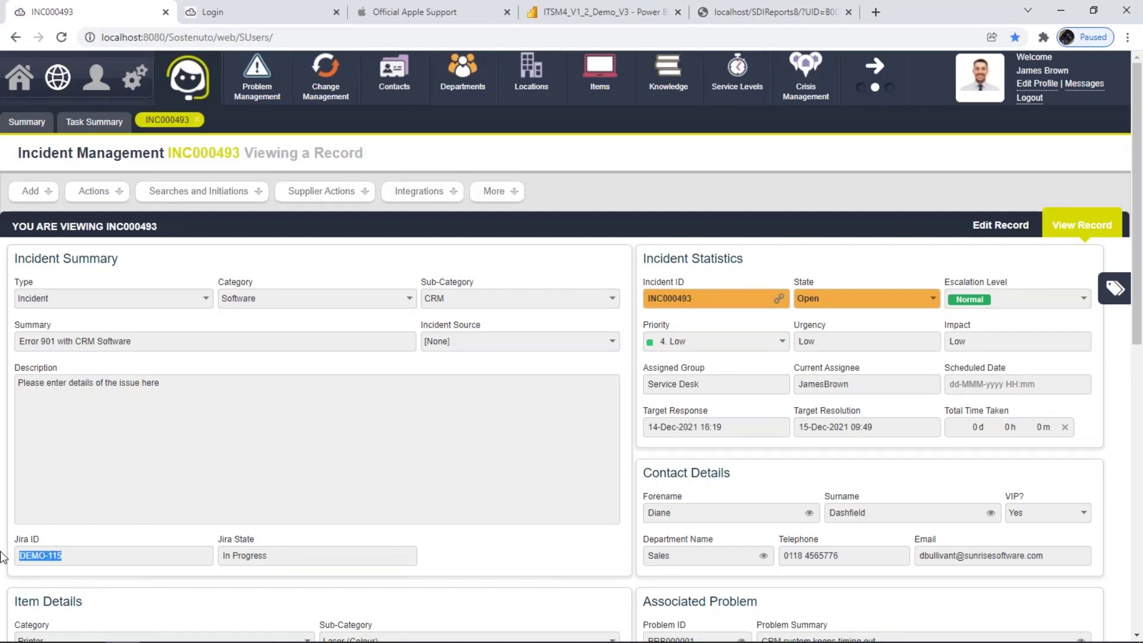
click(320, 559)
click(419, 191)
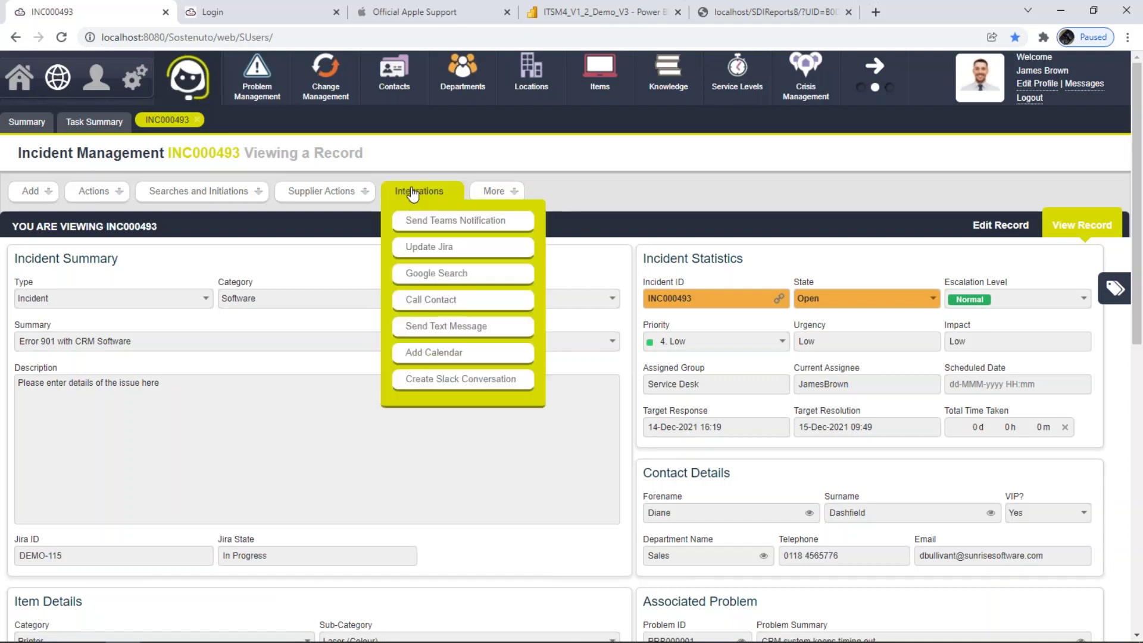
click(424, 253)
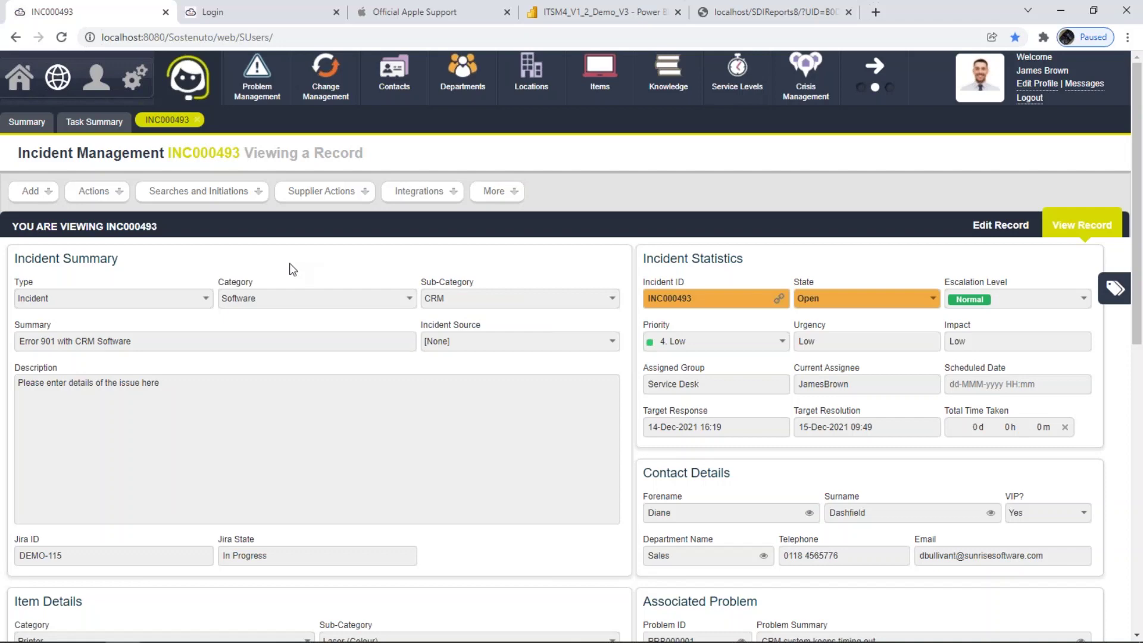
Go to the home dashboard, then view SDI report 8.12 showing 98.67% first-contact resolution.
click(20, 78)
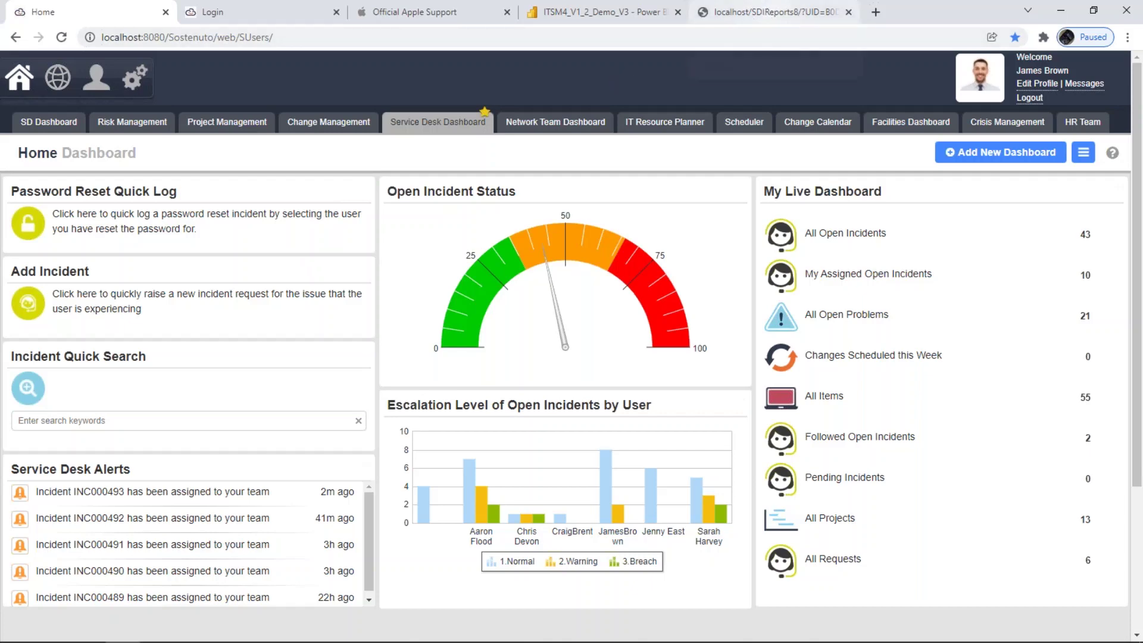
click(769, 12)
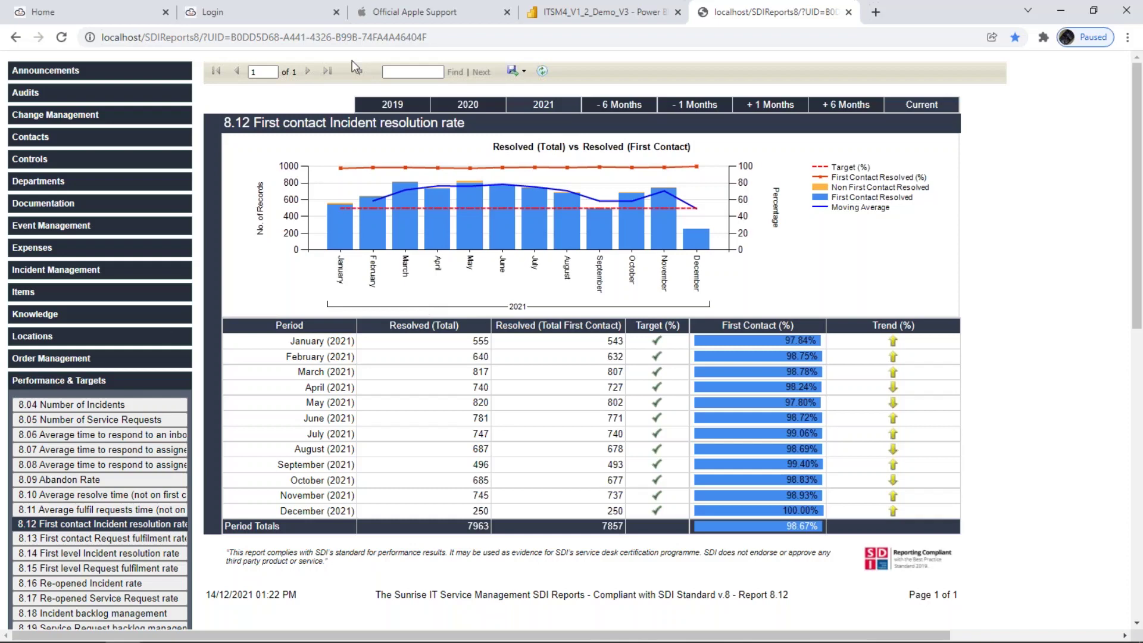
Switch to the Power BI Operational Overview (Current Year) report: 9640 added, 5831 resolved.
click(543, 16)
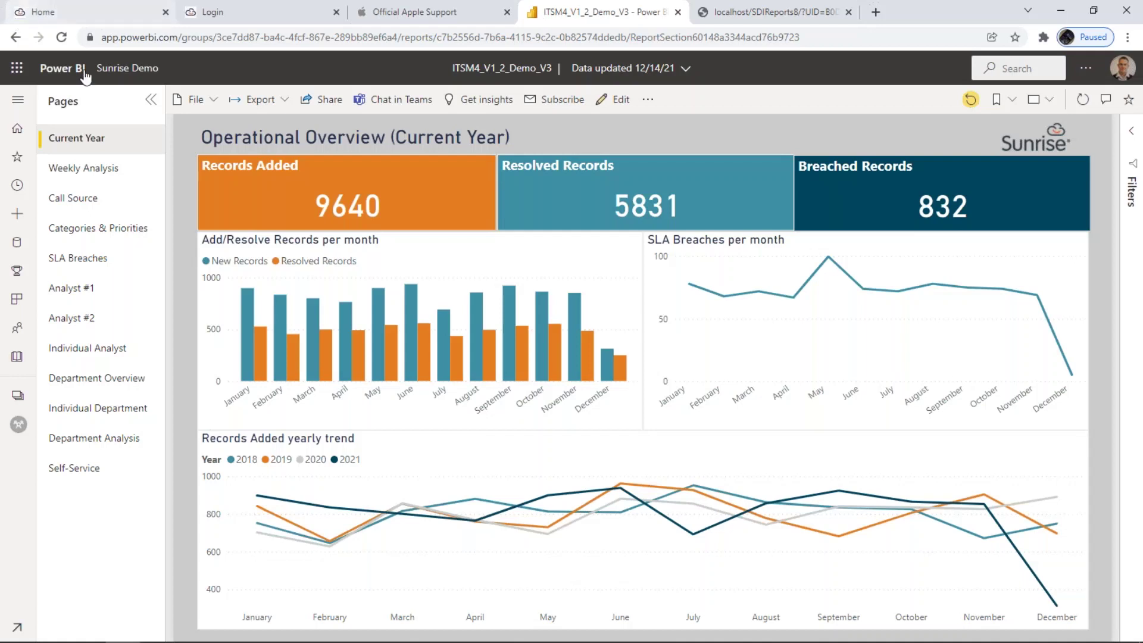
View the Weekly Analysis and Department Overview pages, then return to the Sunrise Home Dashboard.
click(83, 169)
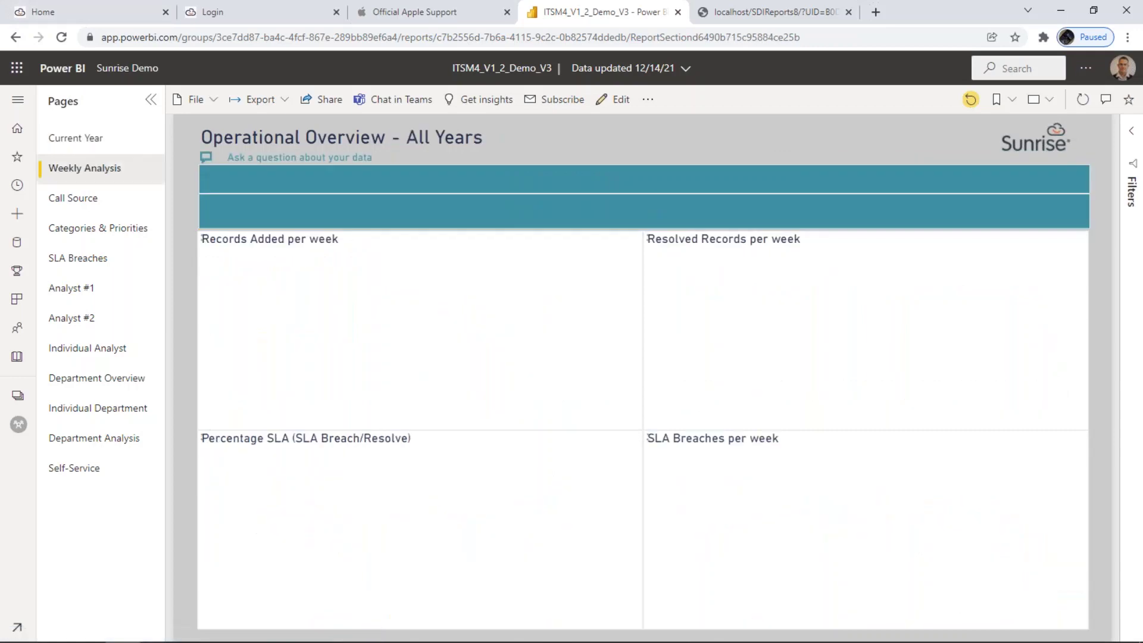
click(73, 386)
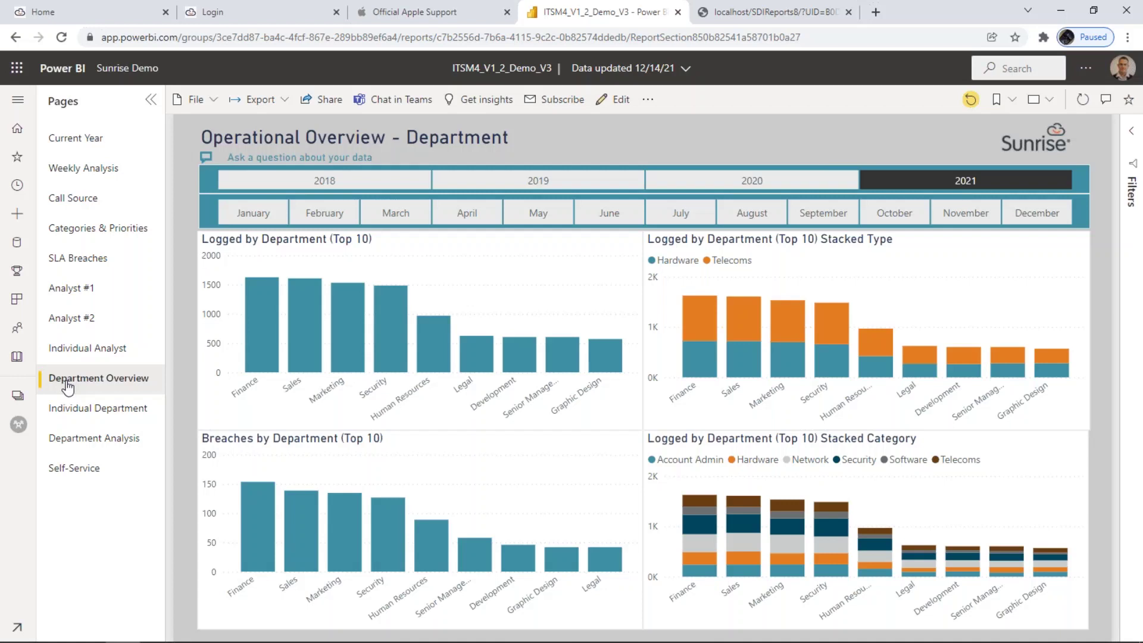
click(79, 18)
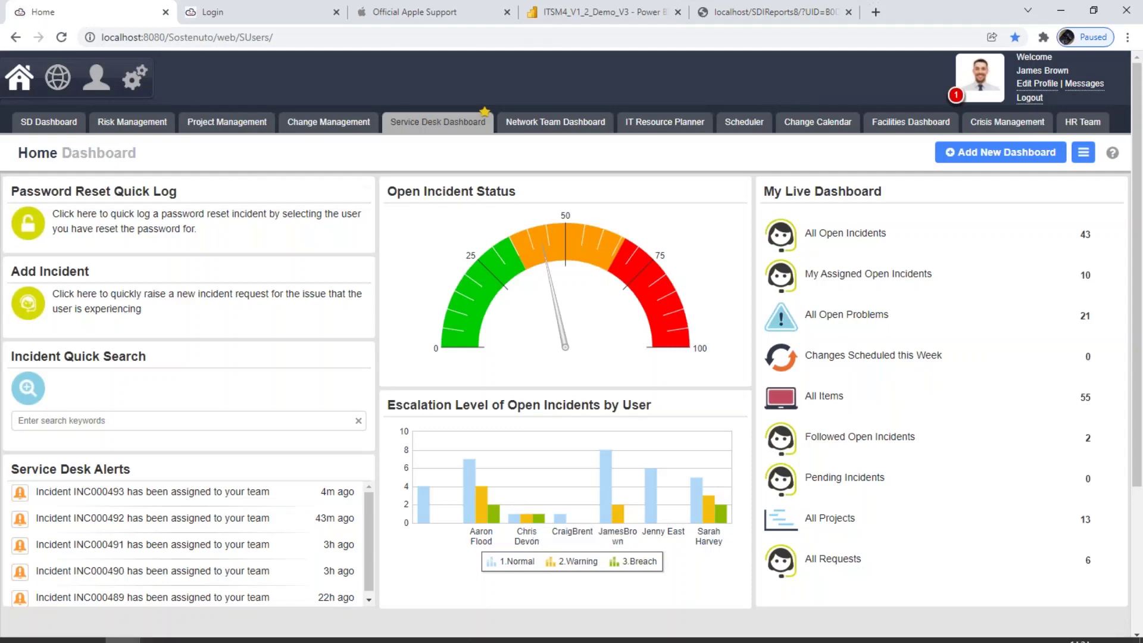
Run the SDI Showcase slide show from closing slide 11 with the contact details.
click(472, 633)
scroll(696, 333, down, 1)
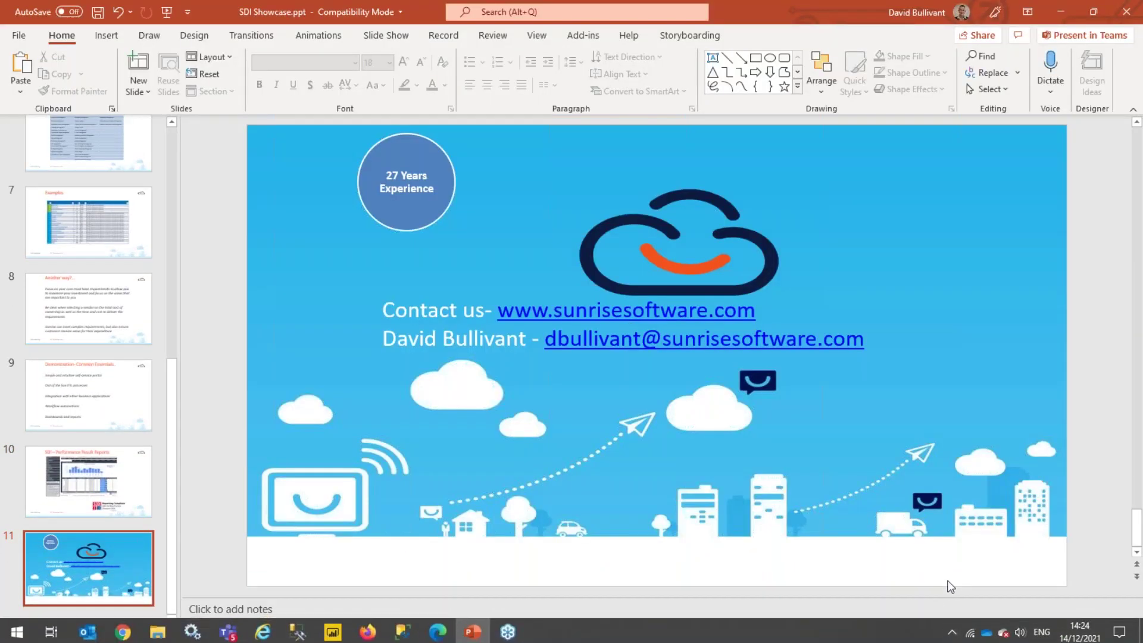
click(959, 634)
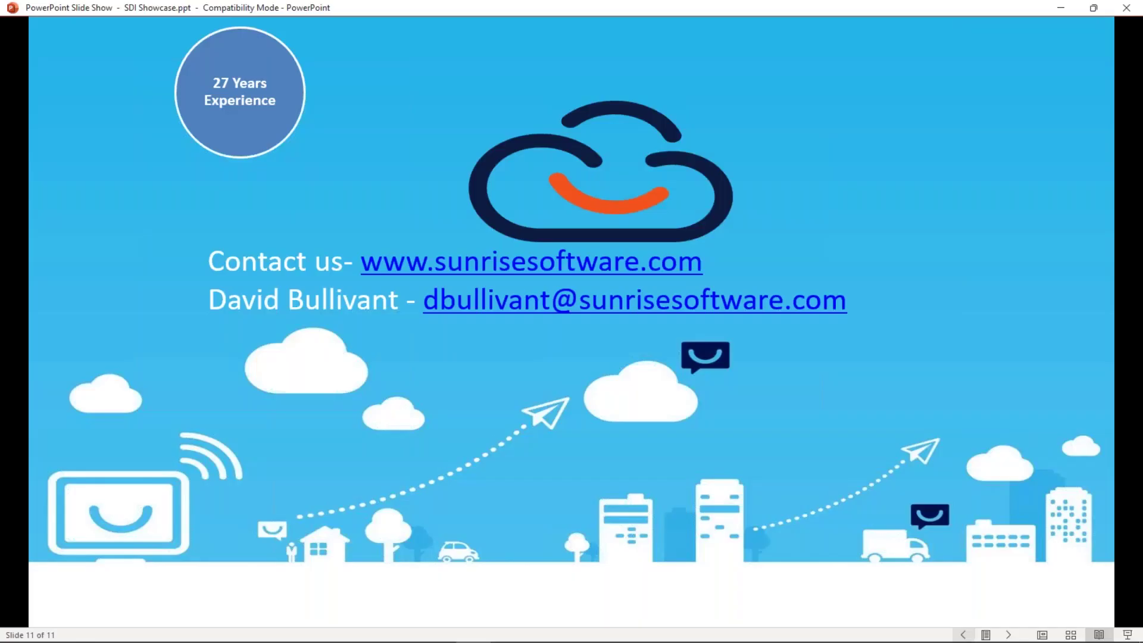